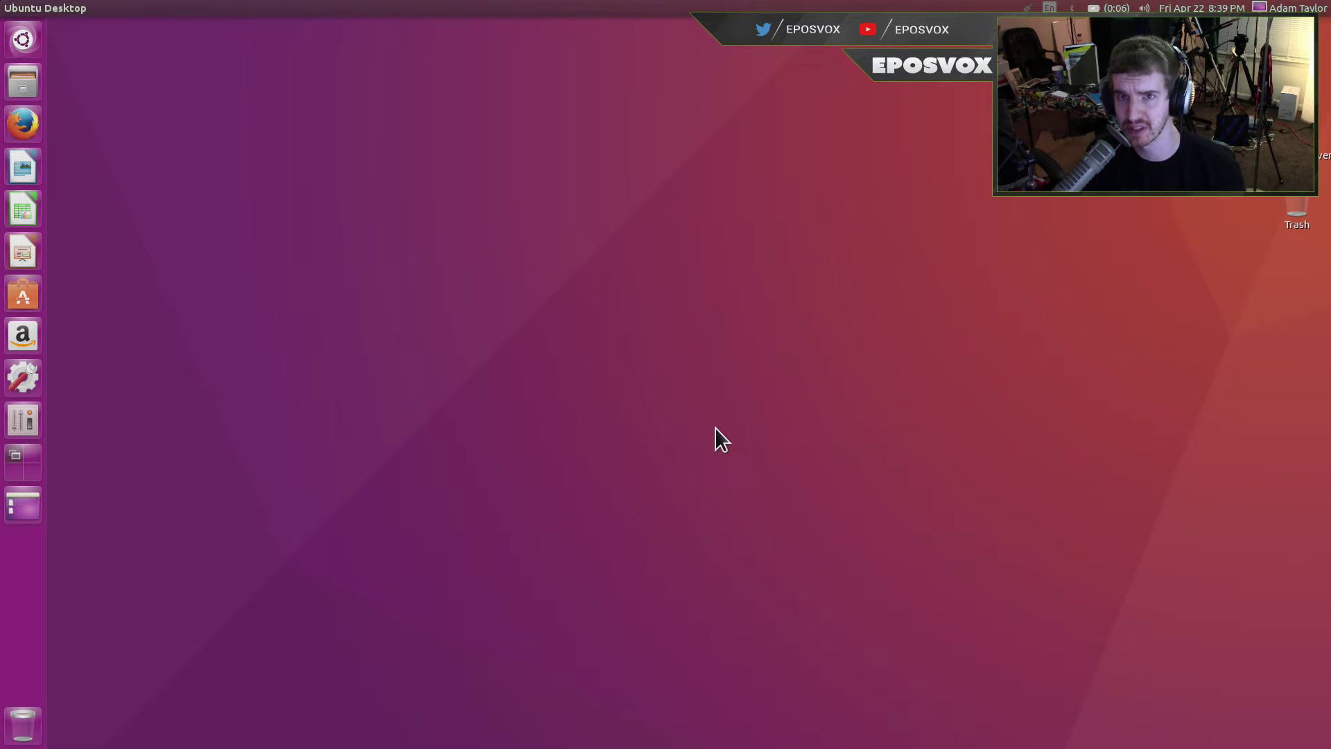
# Step: Open the settings for changing the desktop background
pyautogui.rightClick(406, 260)
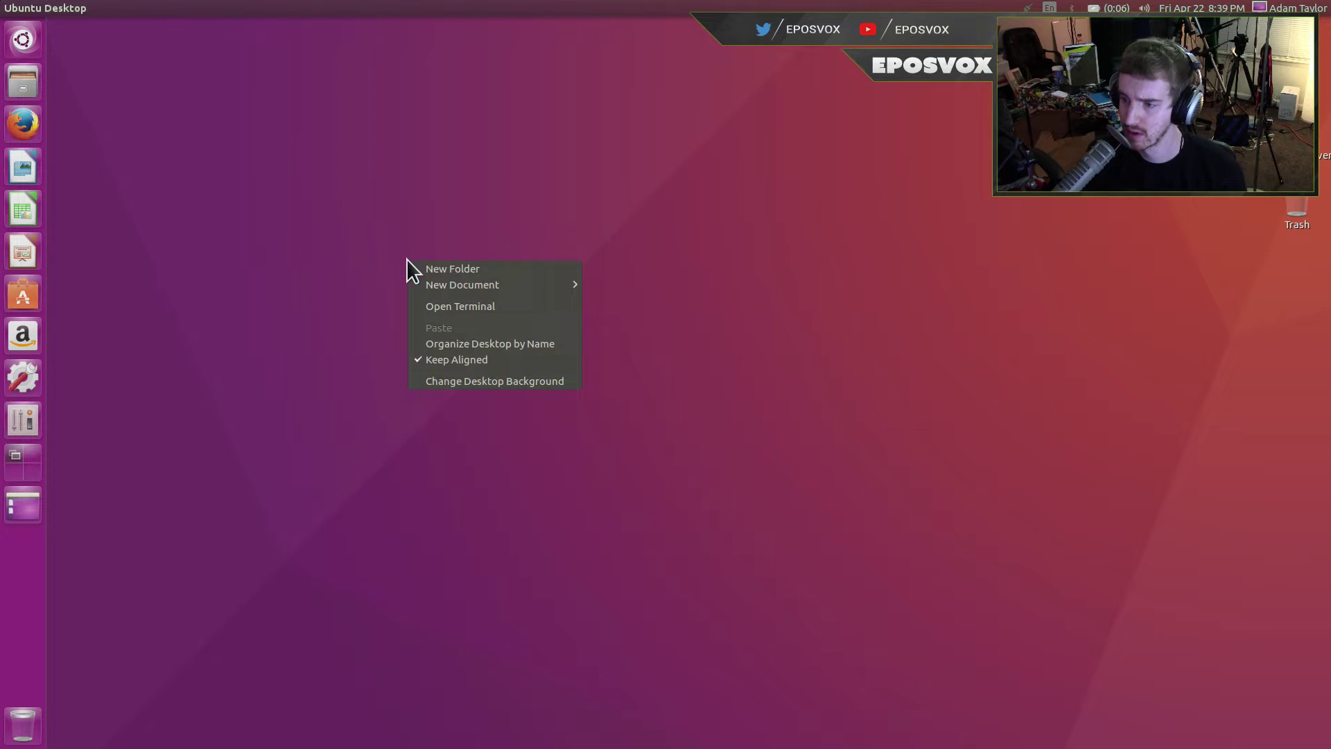
pyautogui.click(295, 264)
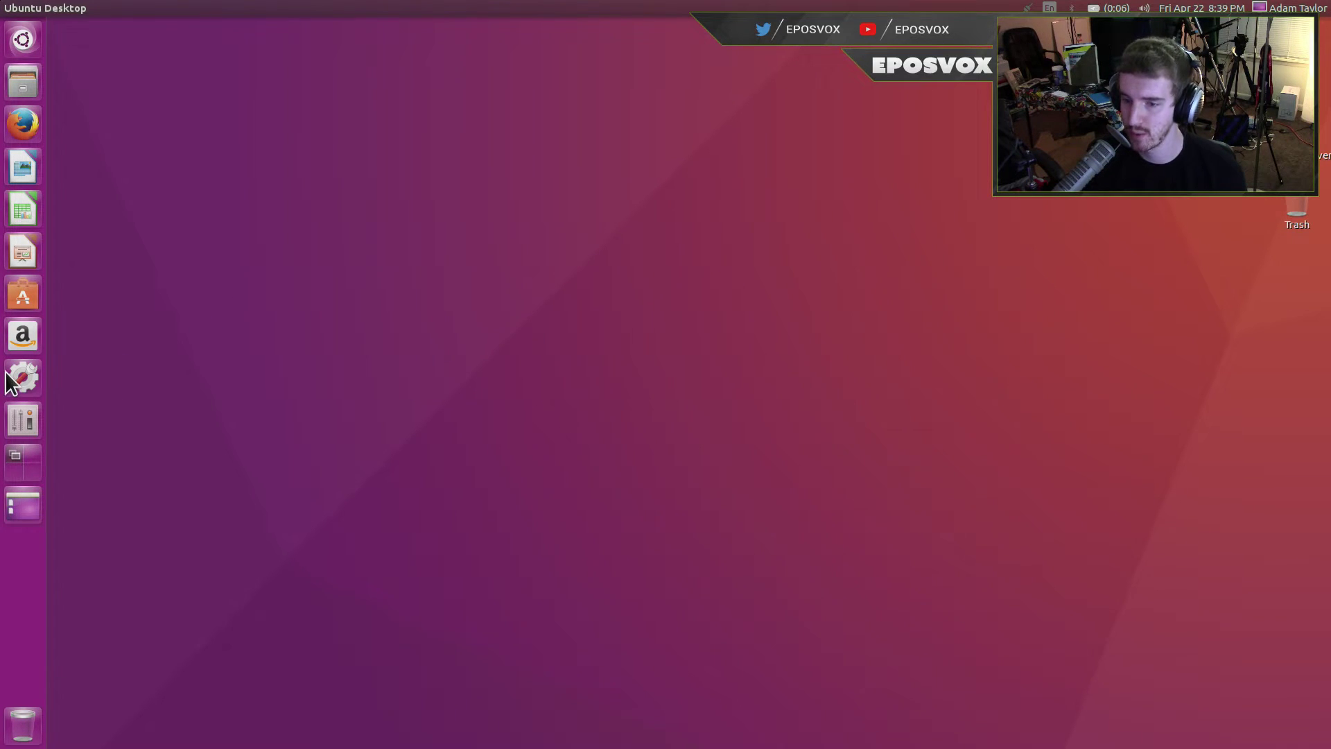
pyautogui.rightClick(411, 318)
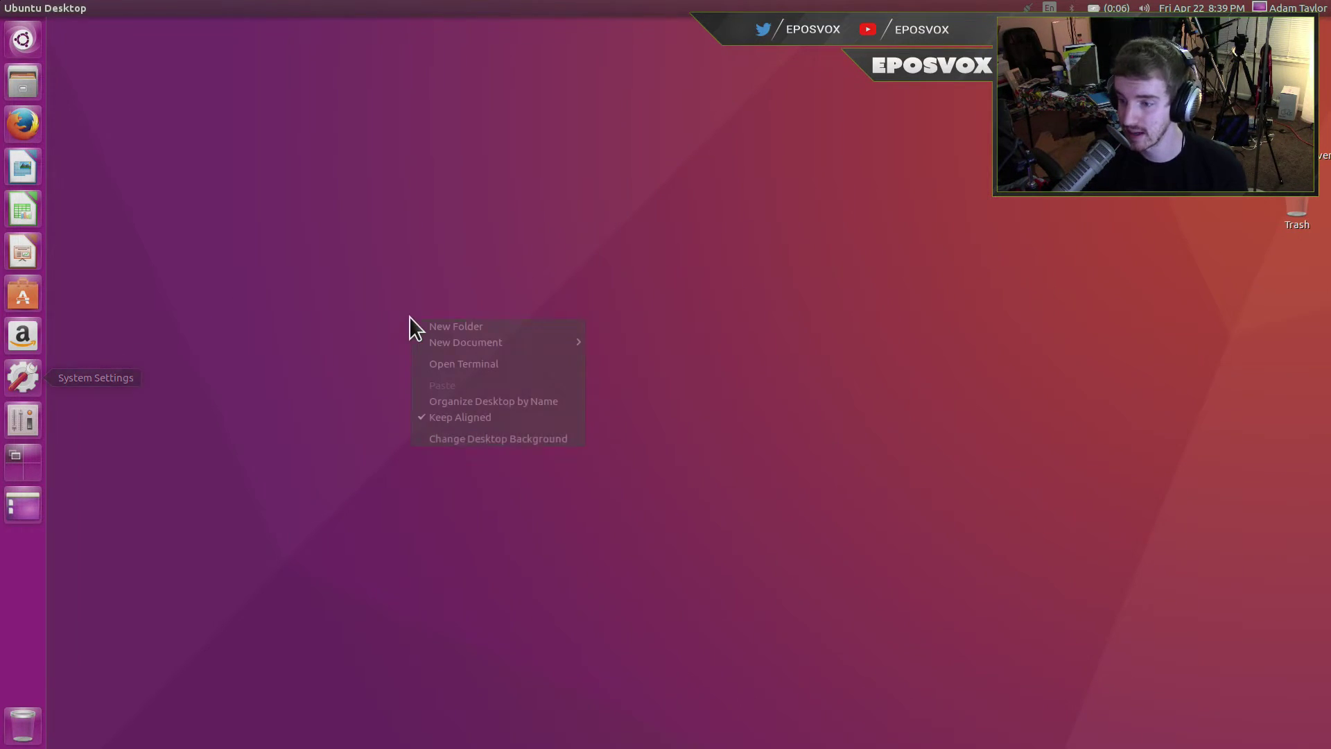
pyautogui.click(464, 439)
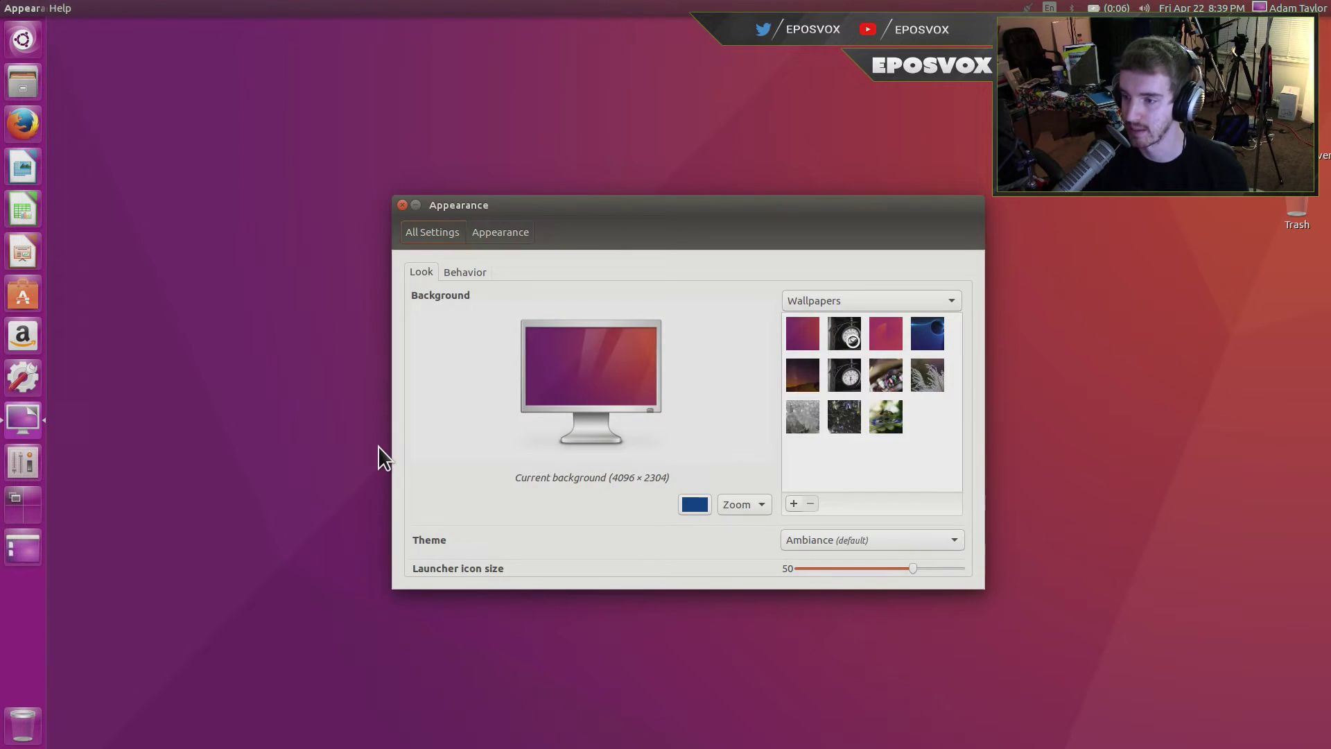
# Step: Apply the foggy forest wallpaper TCP118v1 and shift the Appearance window to uncover more of the desktop
pyautogui.click(804, 305)
pyautogui.click(758, 309)
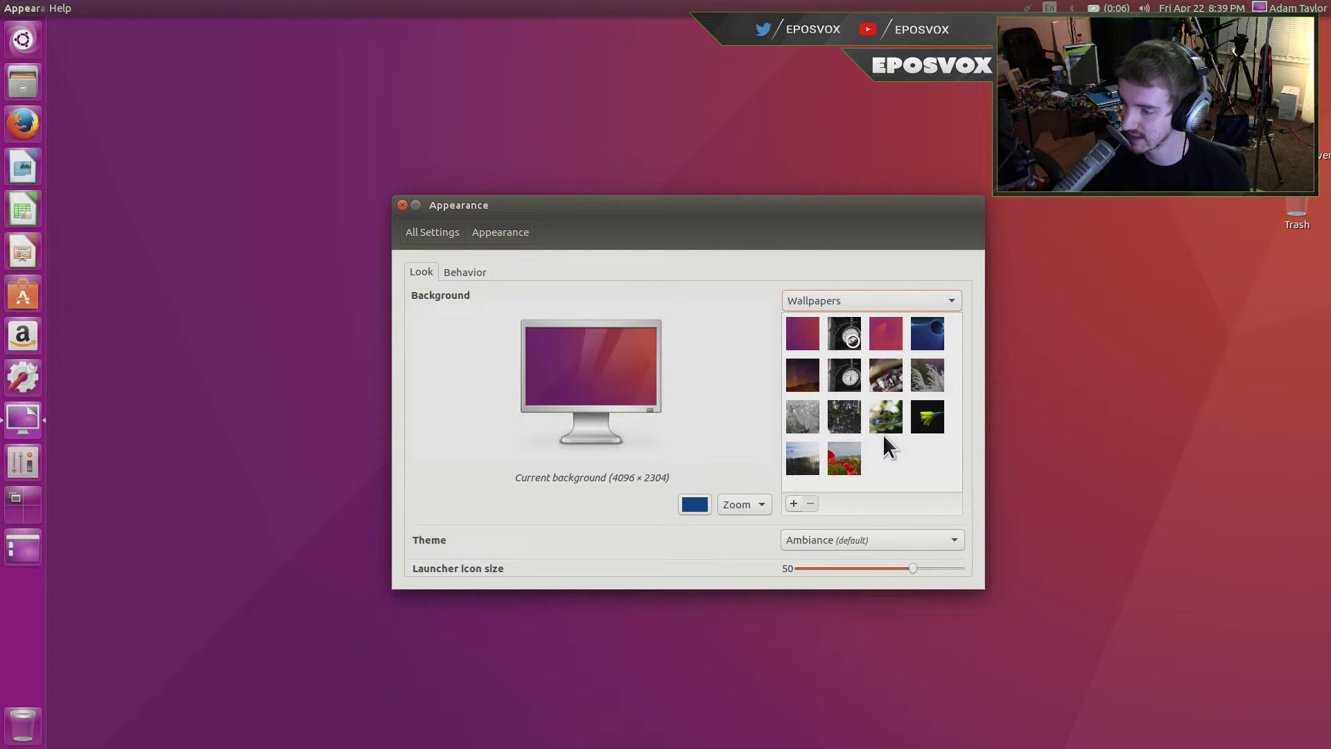
pyautogui.click(793, 470)
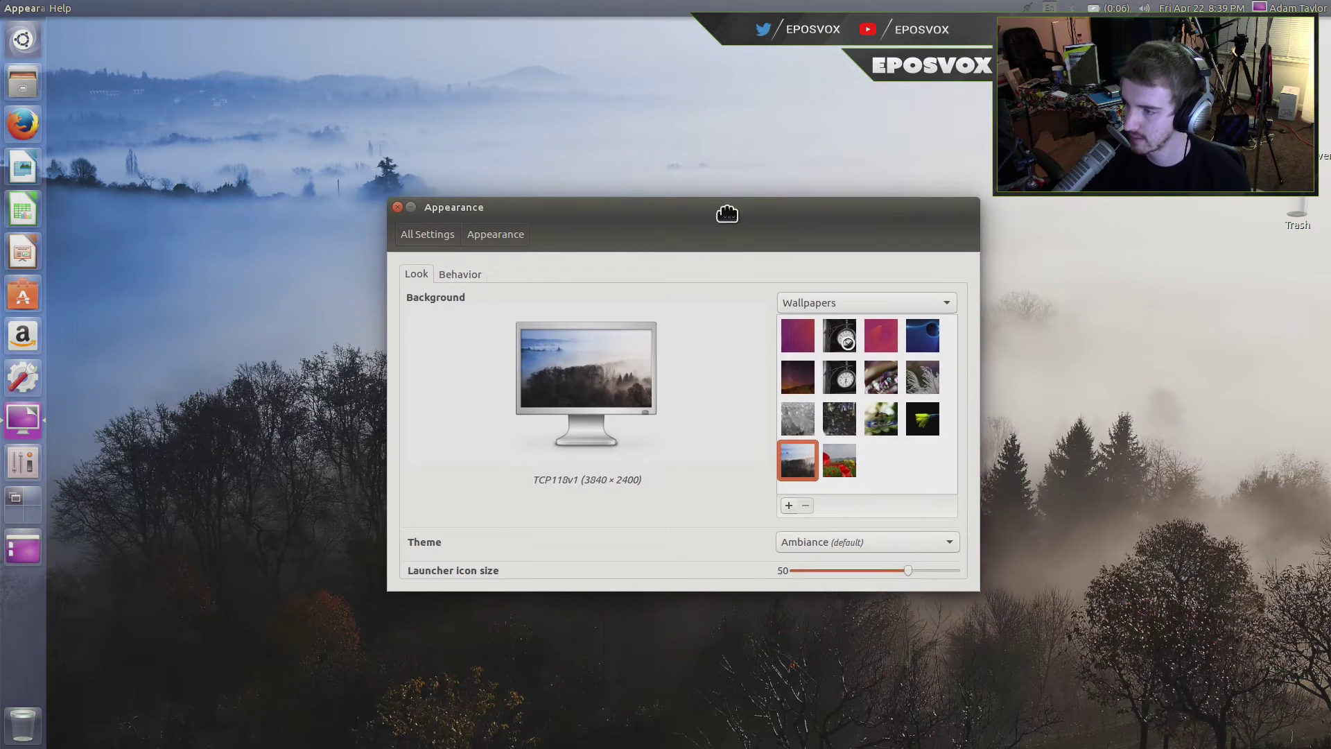
pyautogui.moveTo(744, 209); pyautogui.dragTo(437, 322)
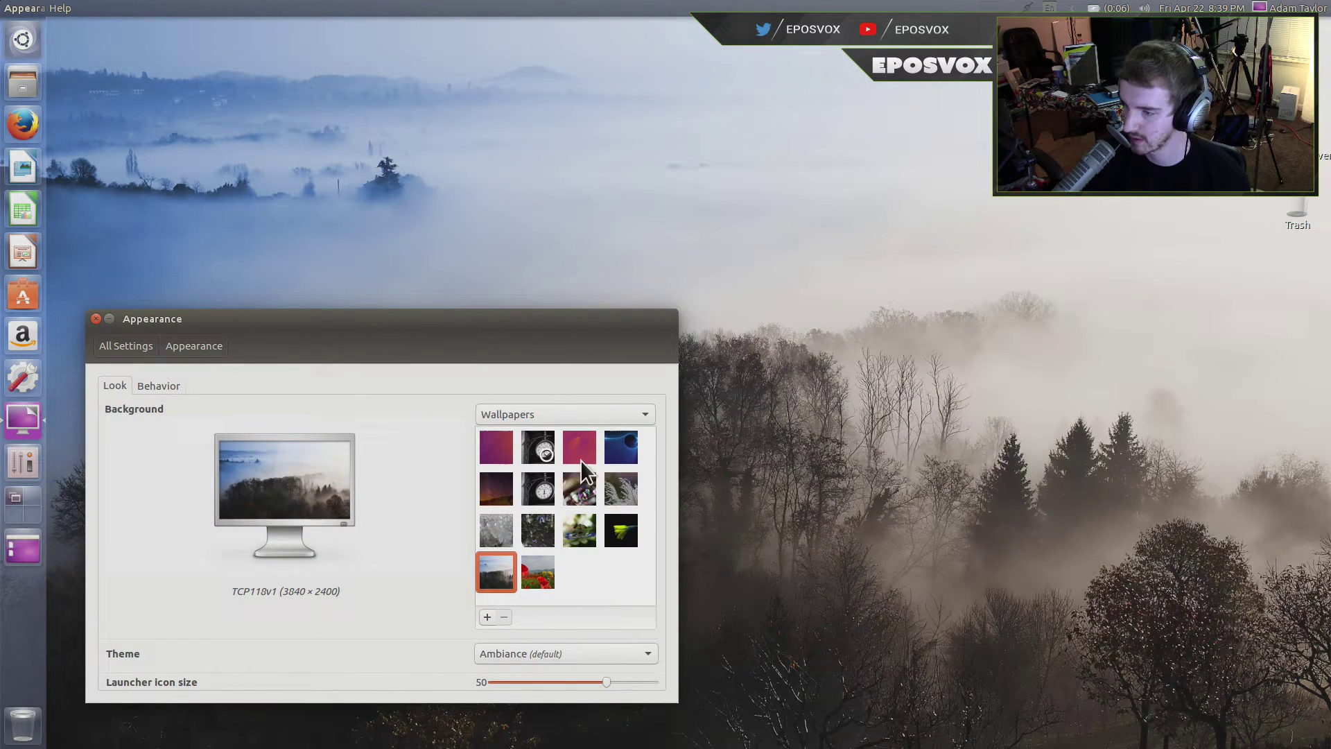
# Step: Try several built-in wallpapers, including Black hole, Icy Grass and passion flower, and settle on Night lights
pyautogui.click(619, 461)
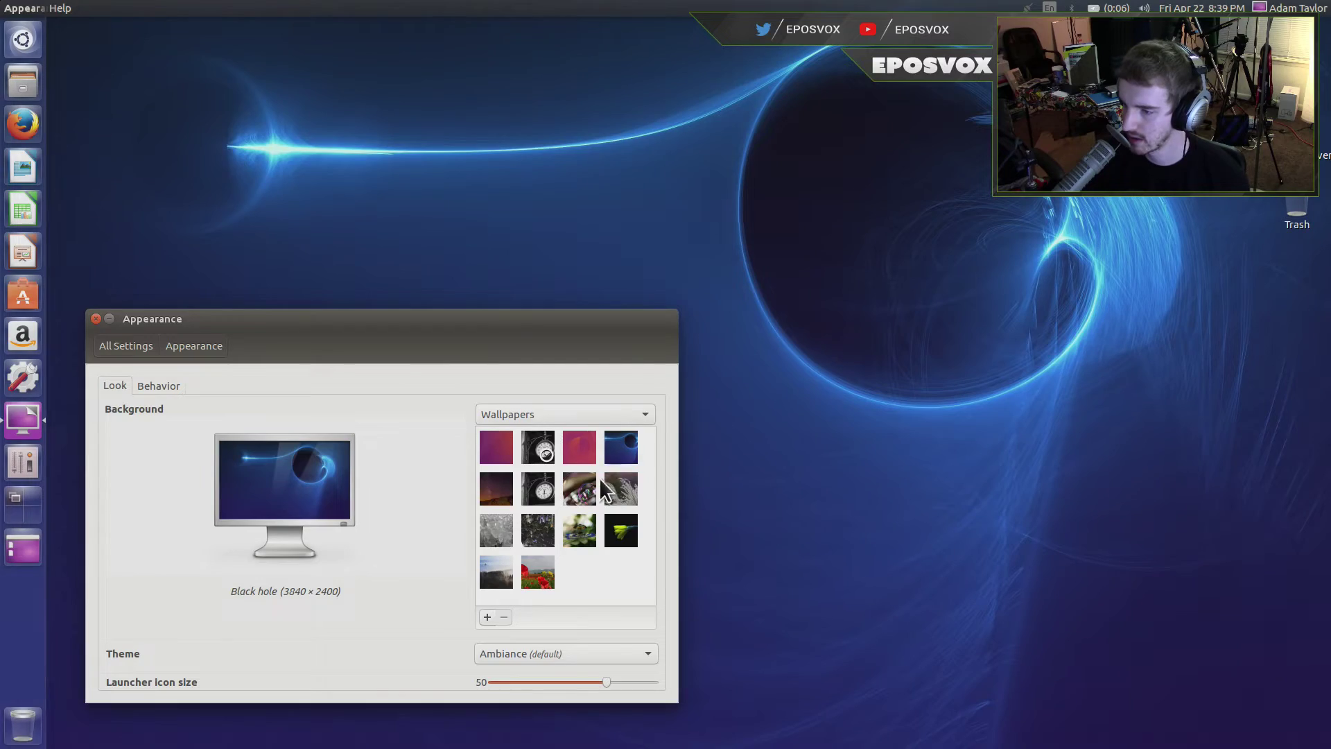
pyautogui.click(580, 489)
pyautogui.click(550, 528)
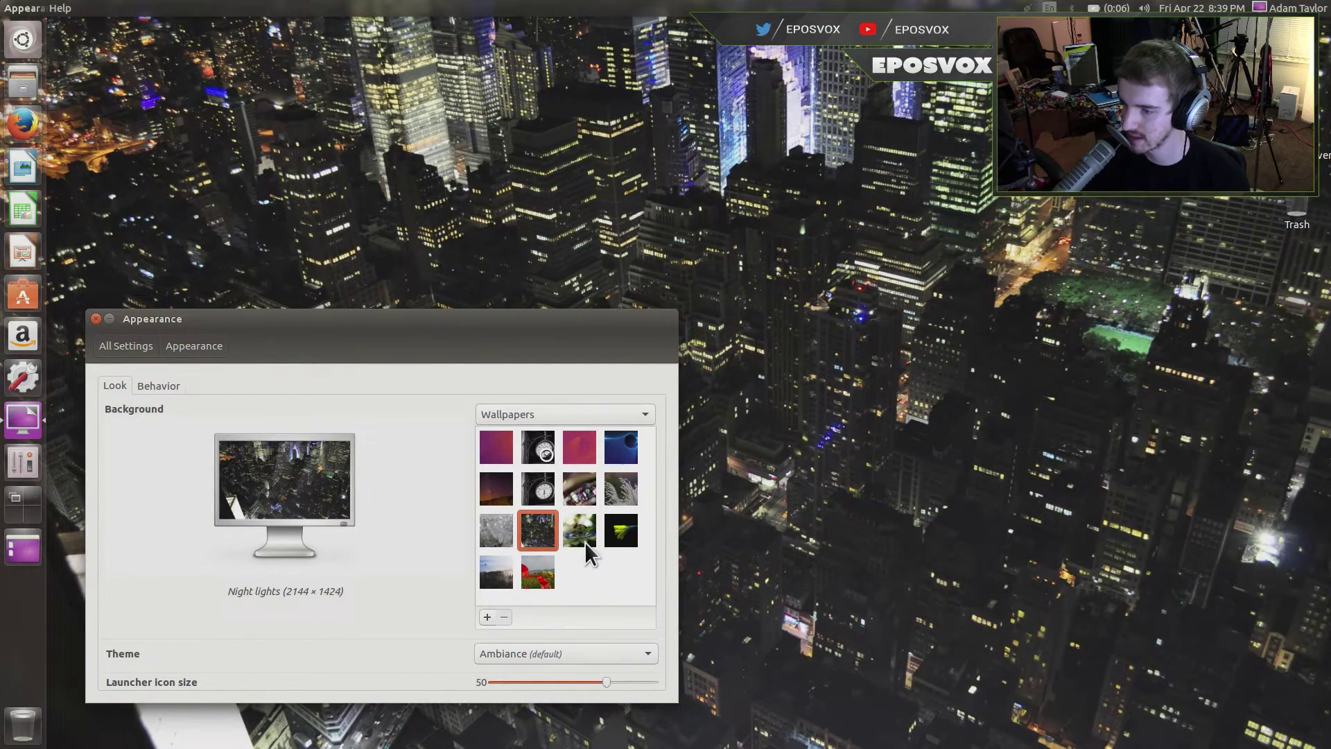
pyautogui.click(580, 530)
pyautogui.click(497, 542)
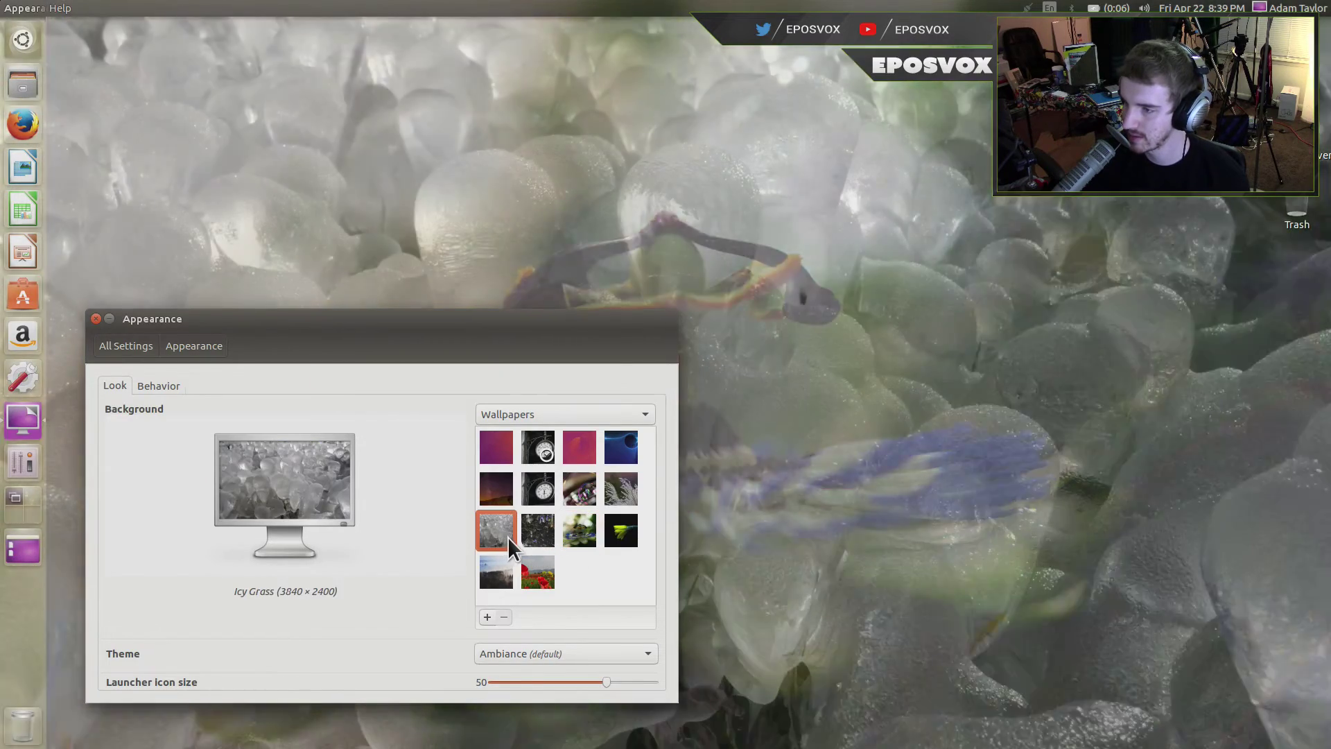
pyautogui.click(567, 528)
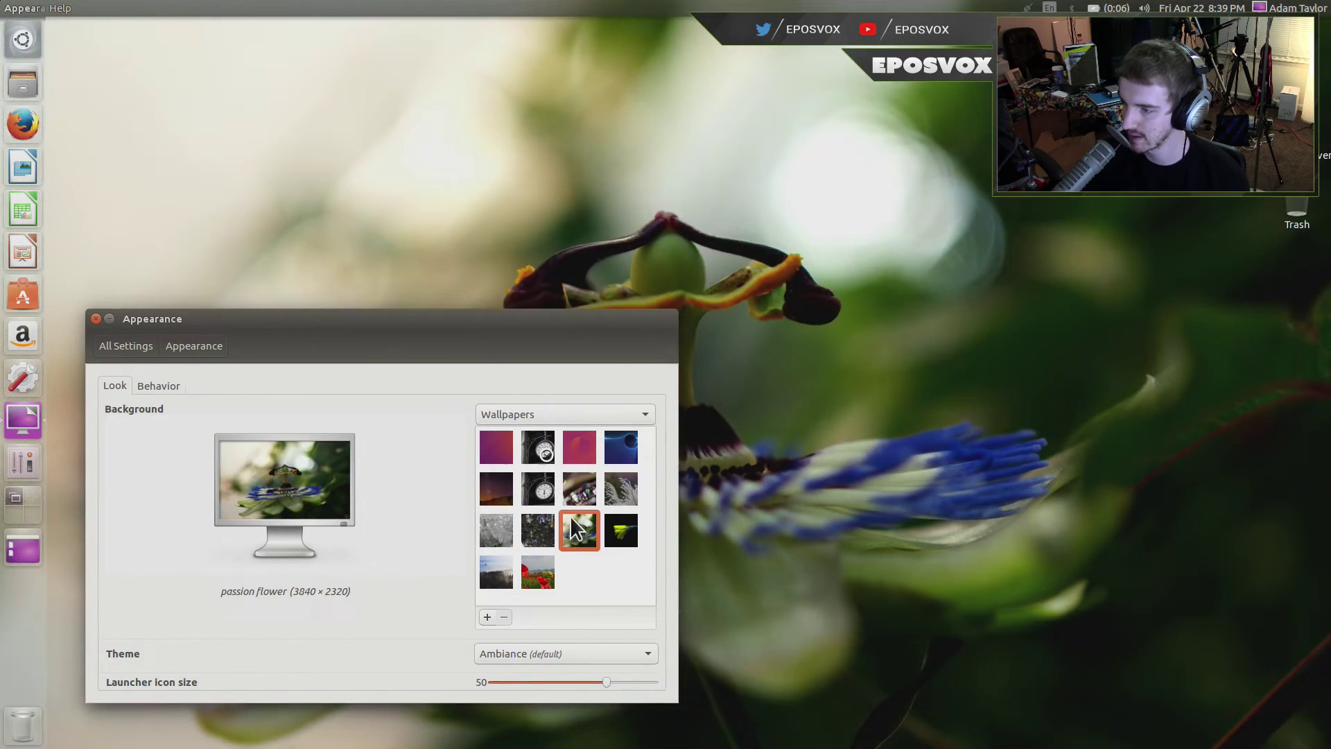
pyautogui.click(549, 533)
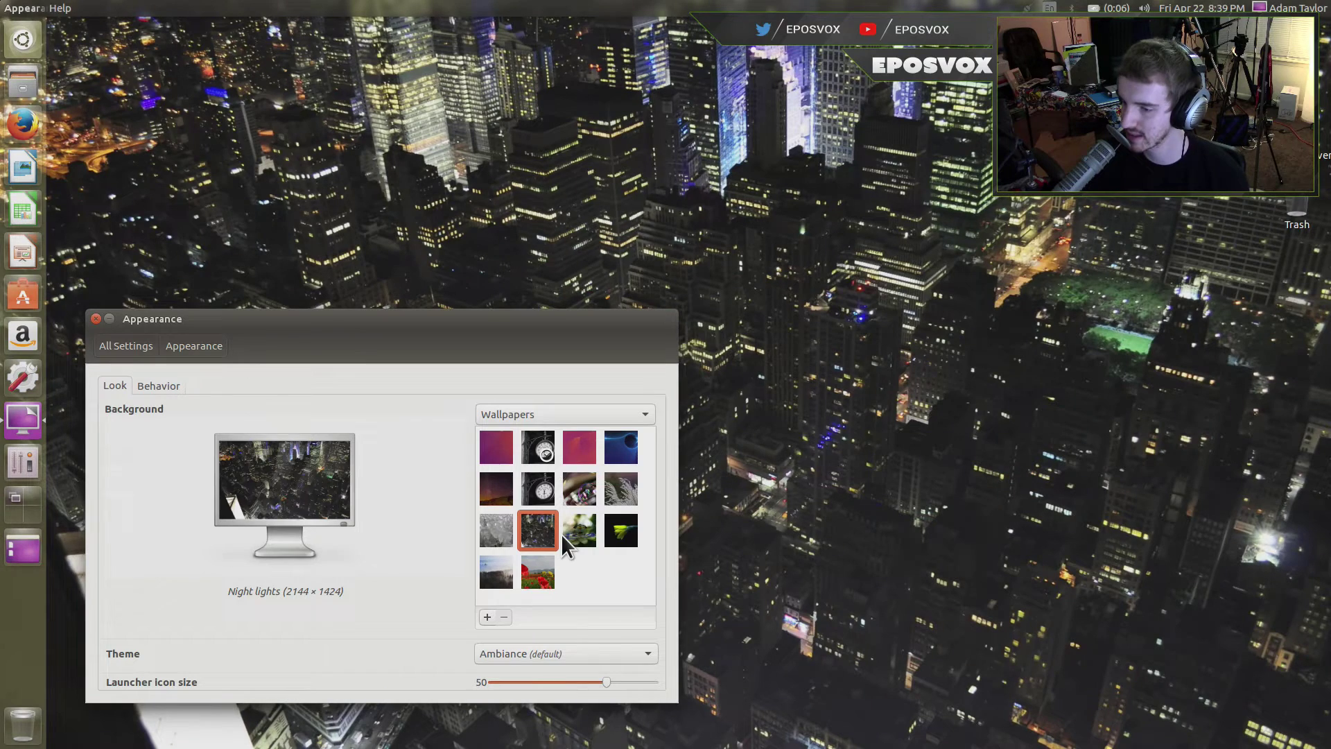
pyautogui.moveTo(431, 316); pyautogui.dragTo(655, 135)
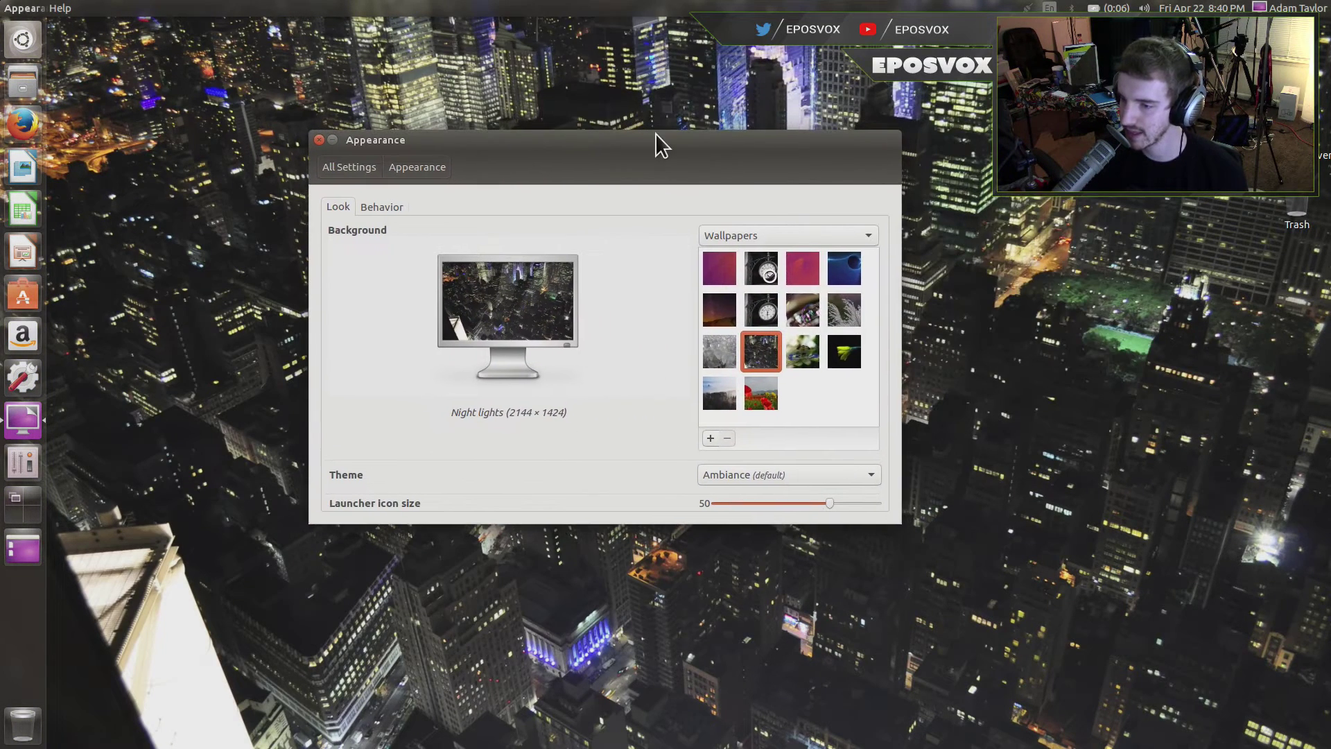
# Step: Switch the background source to Pictures Folder to check its images
pyautogui.click(765, 229)
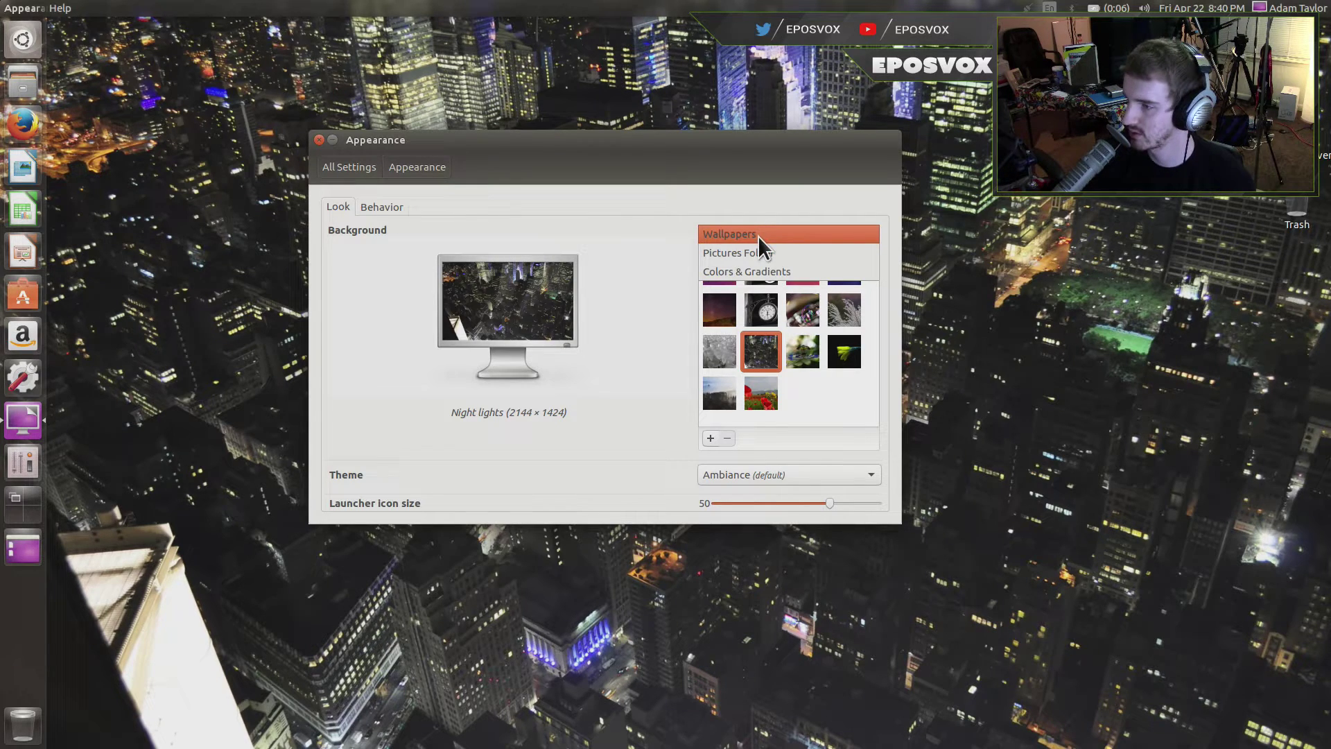
pyautogui.click(743, 234)
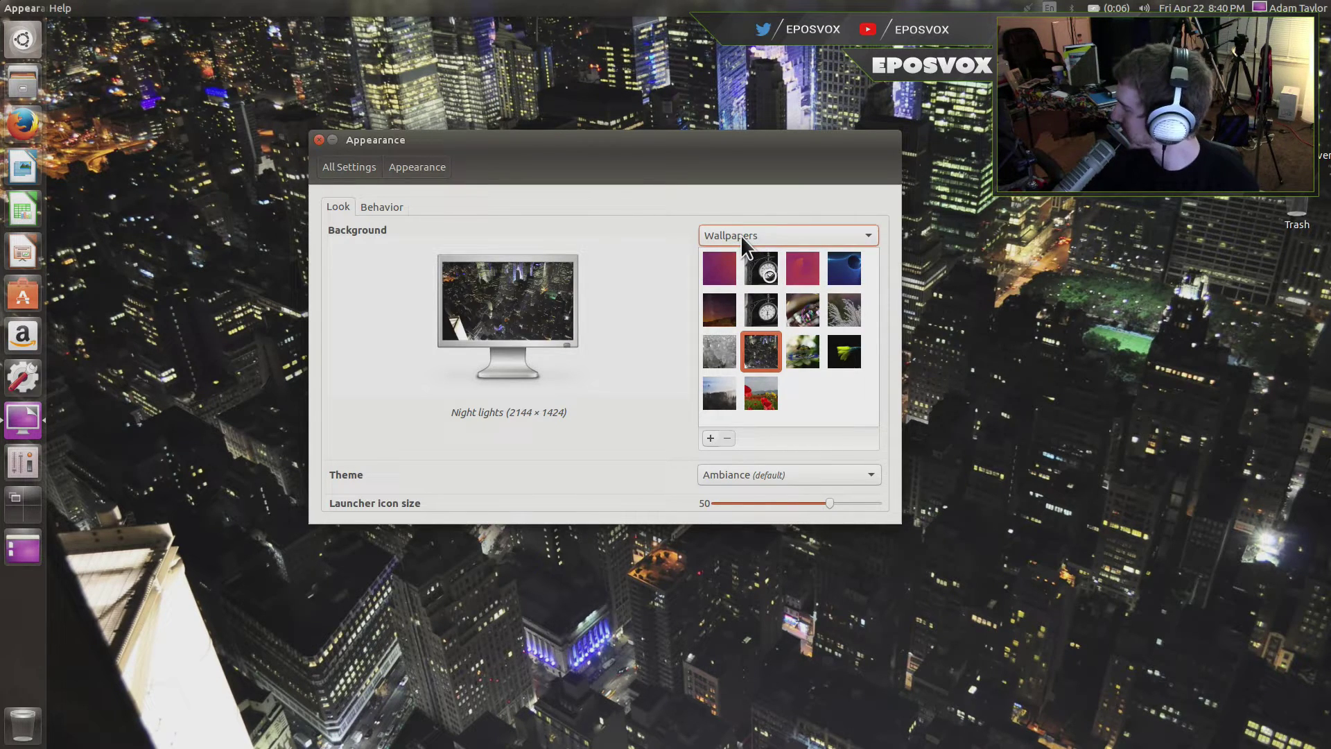
pyautogui.click(752, 237)
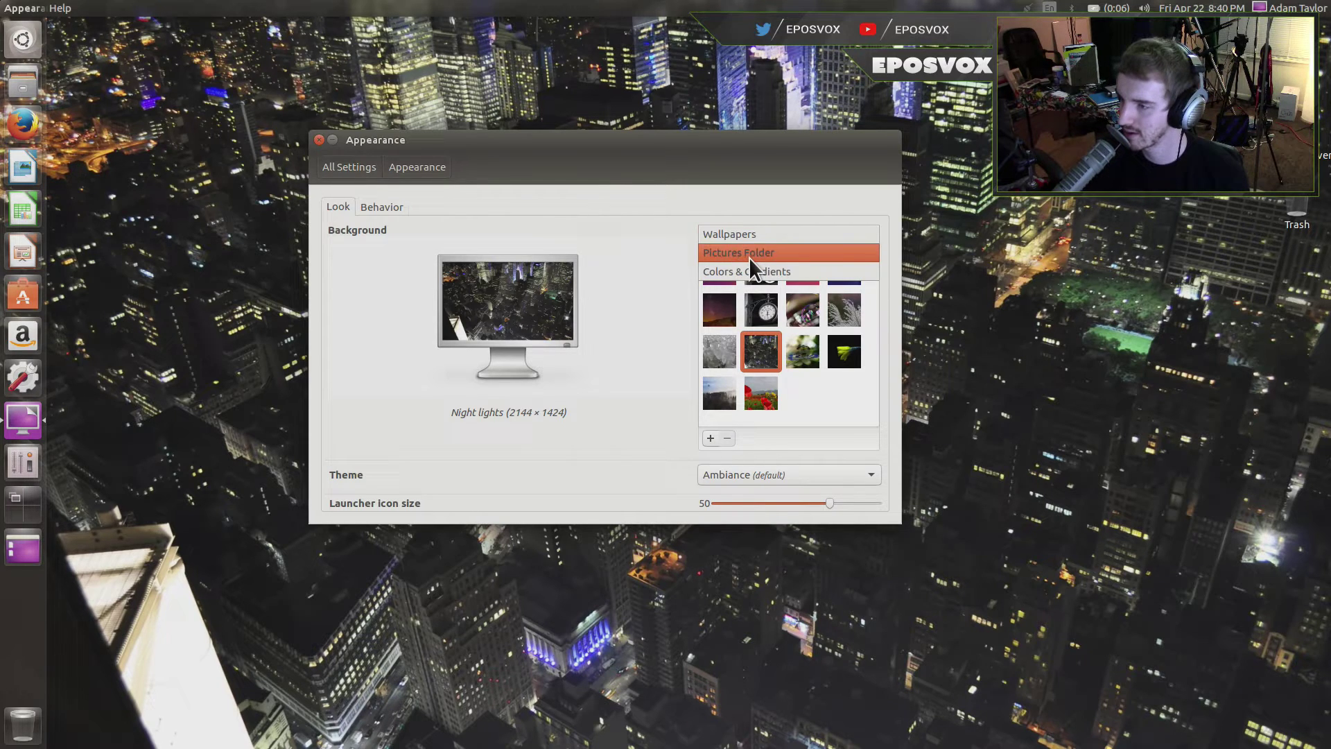
pyautogui.click(750, 258)
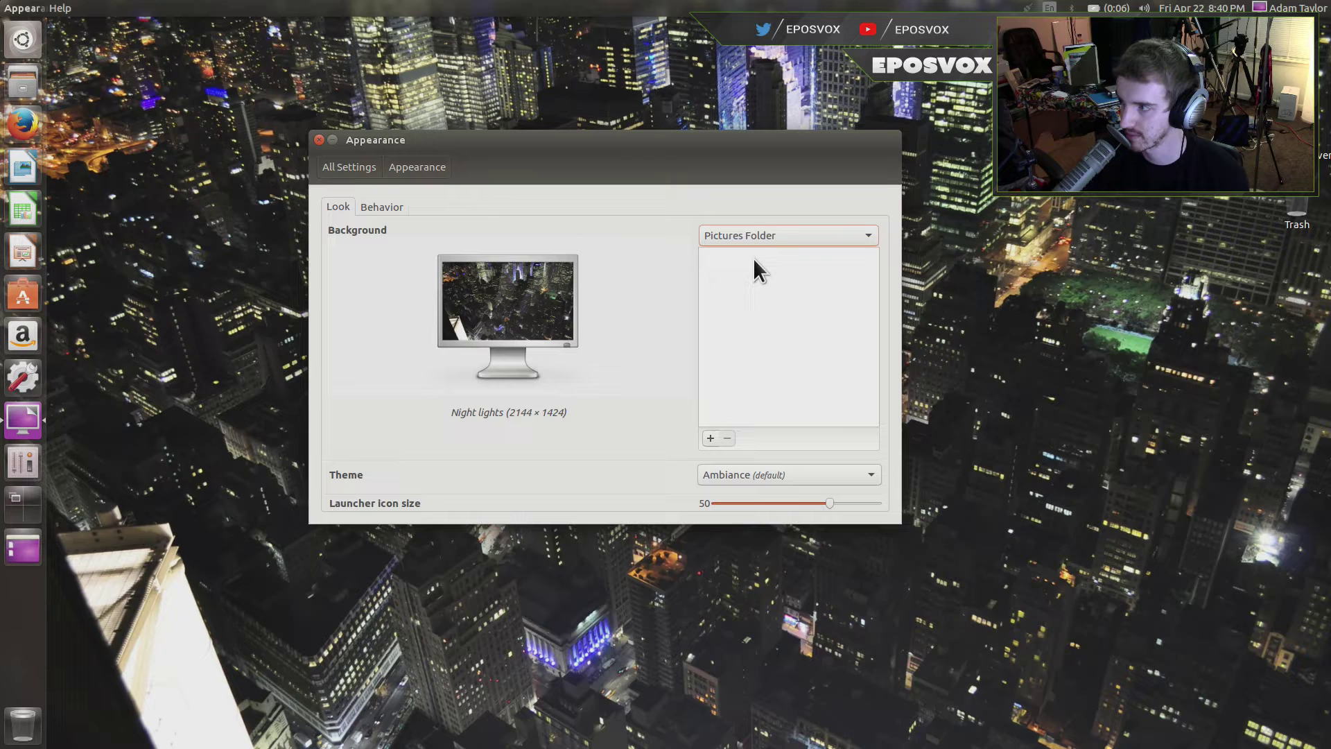
# Step: Switch the background source to Colors & Gradients and apply the solid color
pyautogui.click(743, 240)
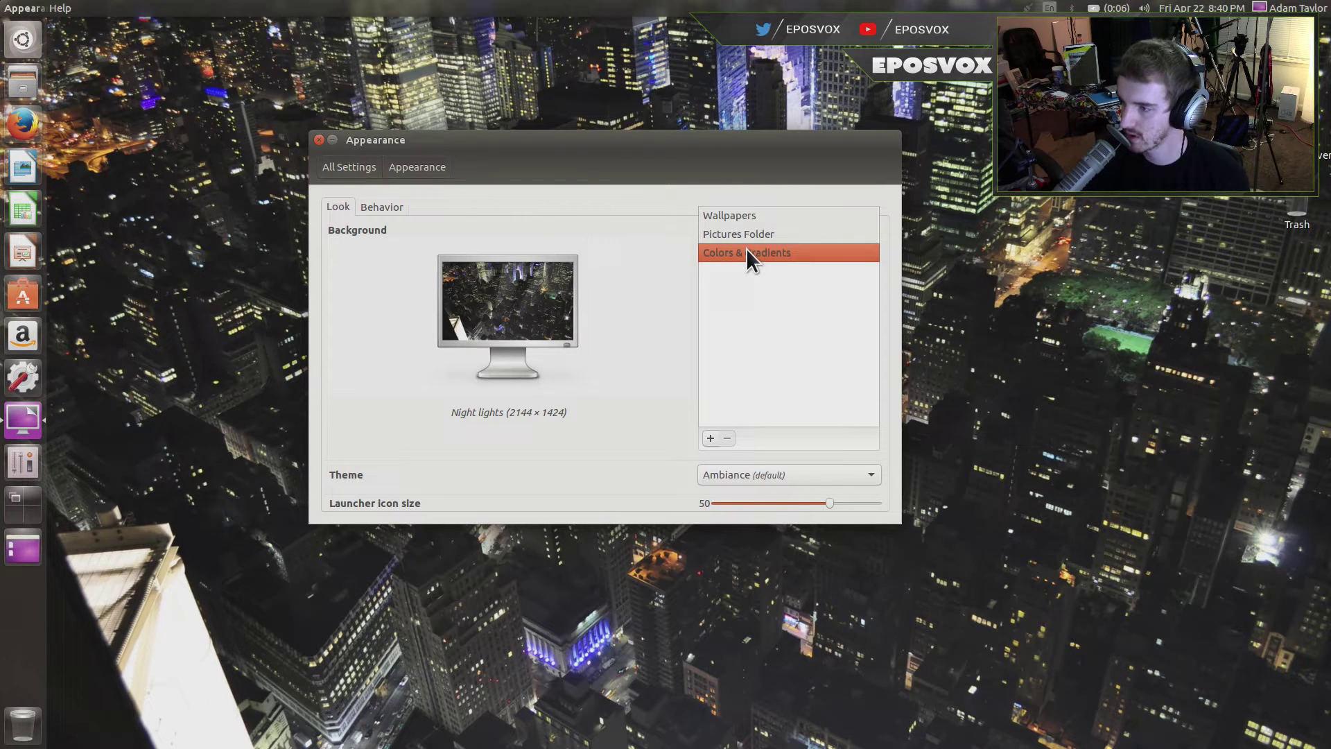
pyautogui.click(747, 253)
pyautogui.click(721, 270)
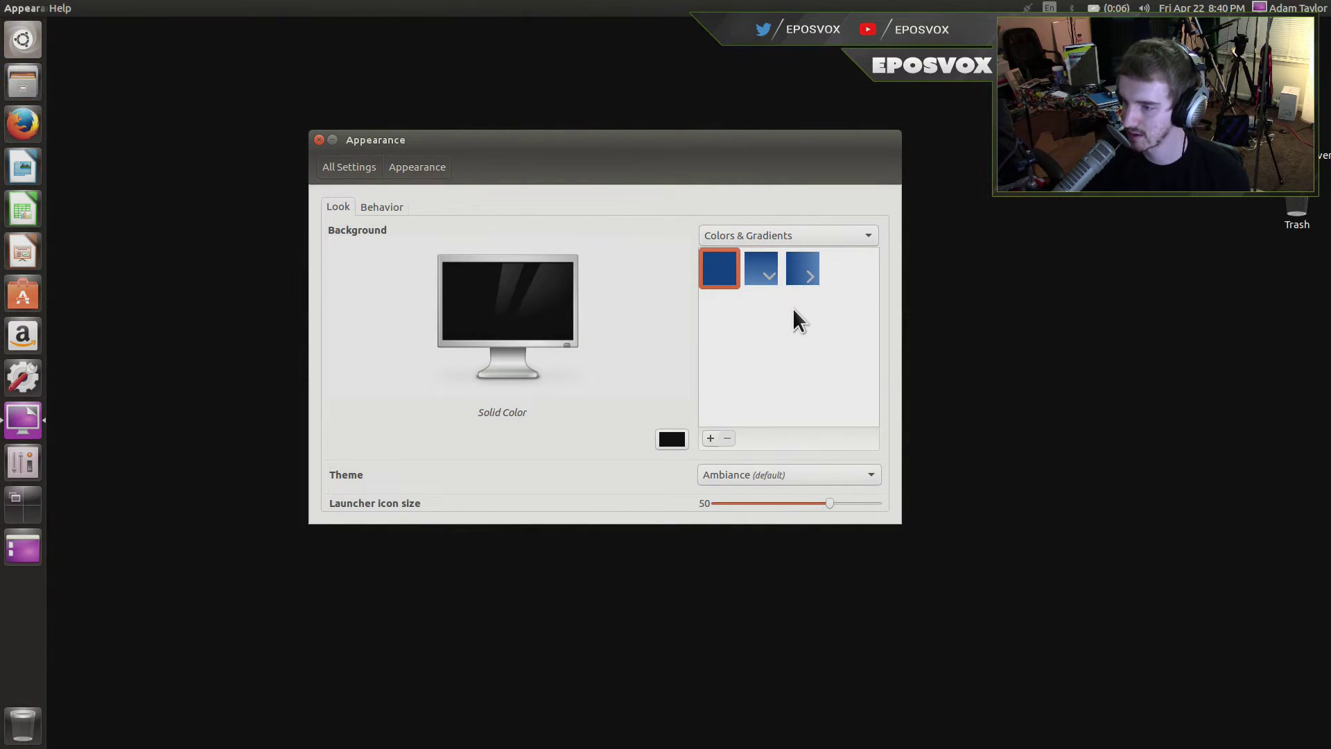
# Step: Change the background to the vertical gradient and move the Appearance window out of the way
pyautogui.click(769, 278)
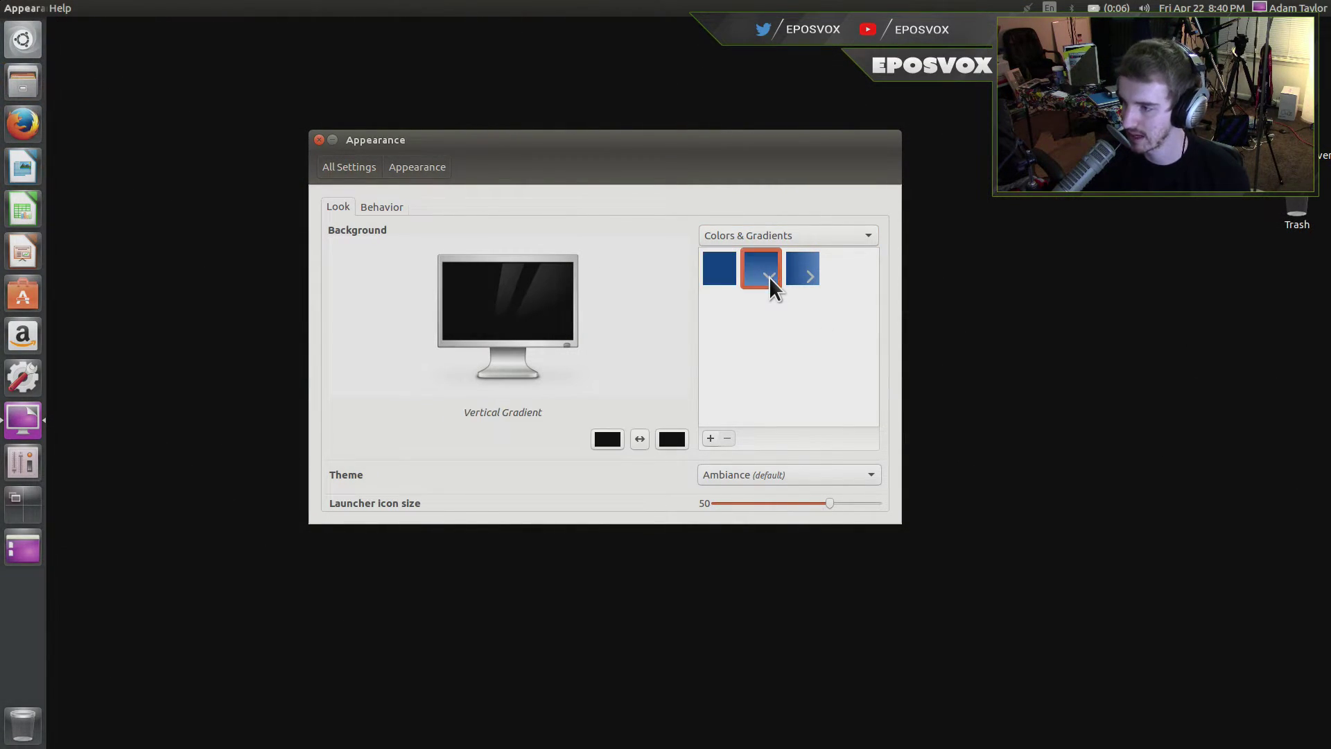
pyautogui.click(698, 128)
pyautogui.click(658, 160)
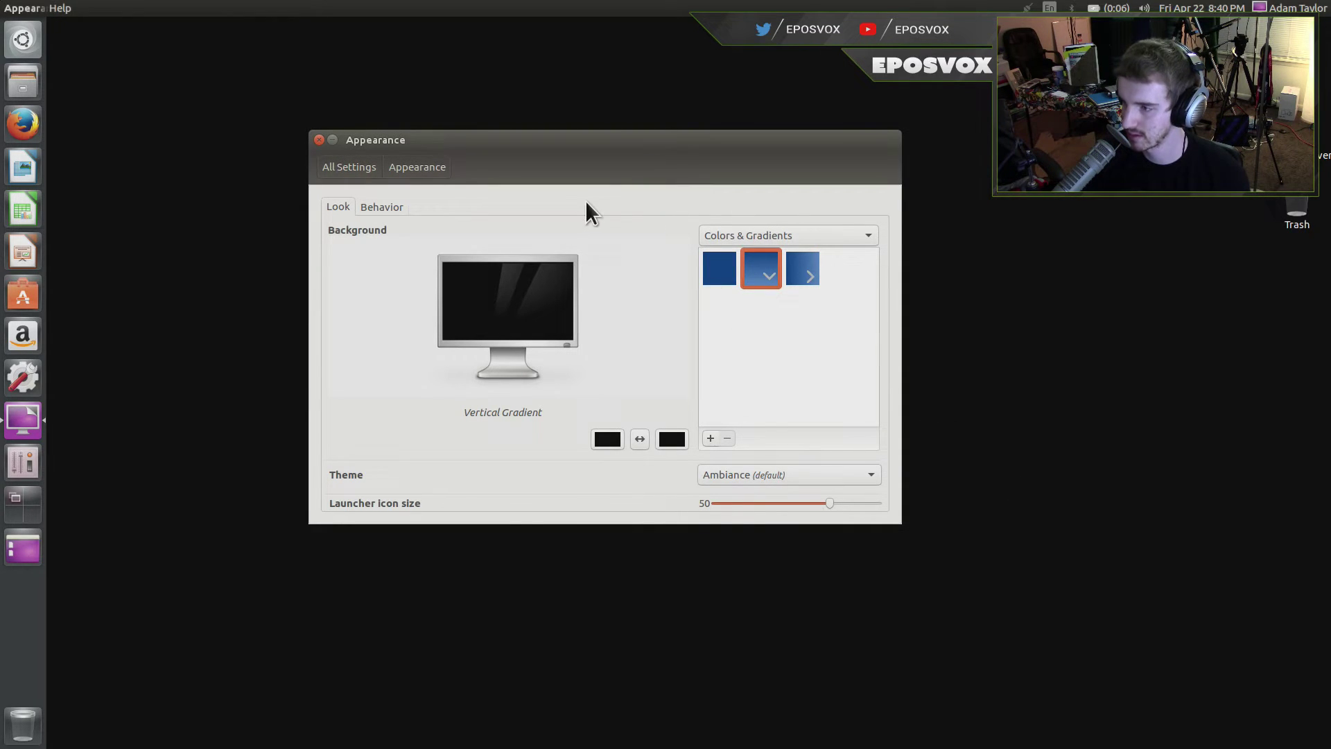
pyautogui.moveTo(601, 156); pyautogui.dragTo(913, 301)
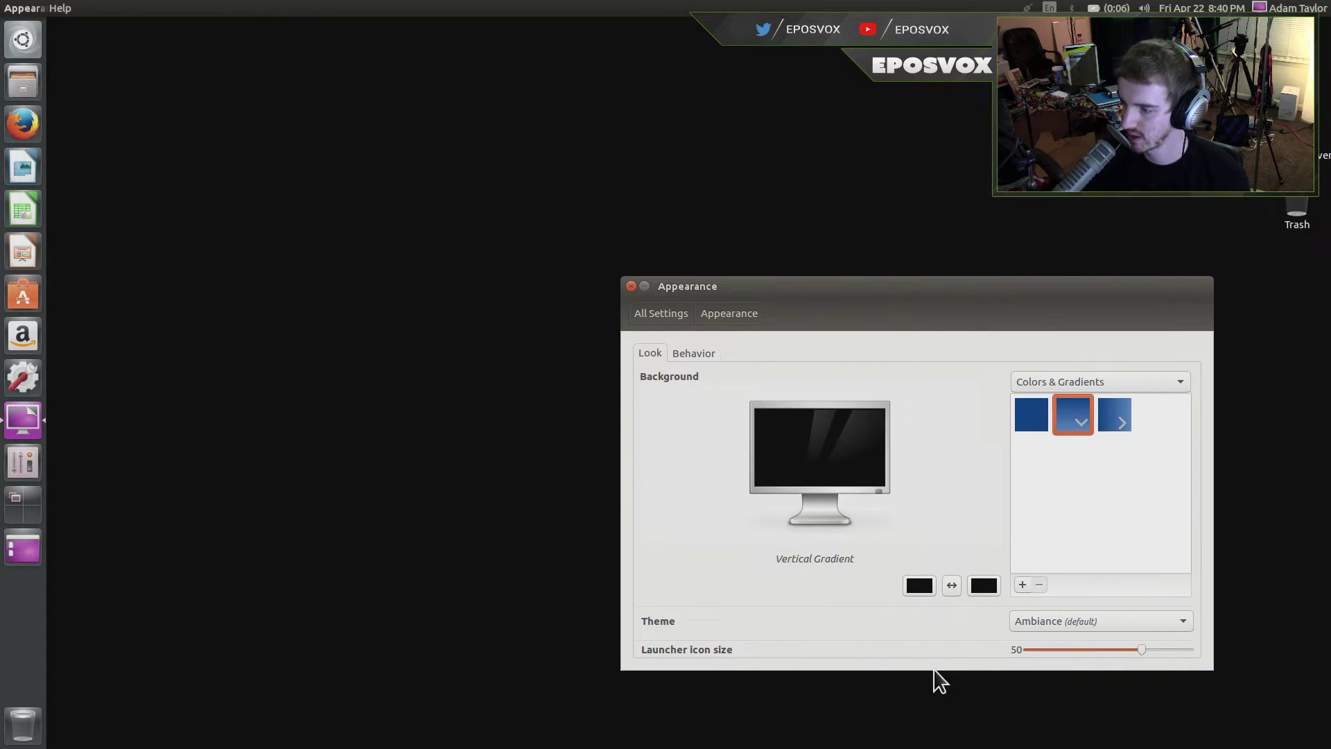
# Step: Set the gradient's first color to light blue and its second color to dark blue
pyautogui.click(919, 587)
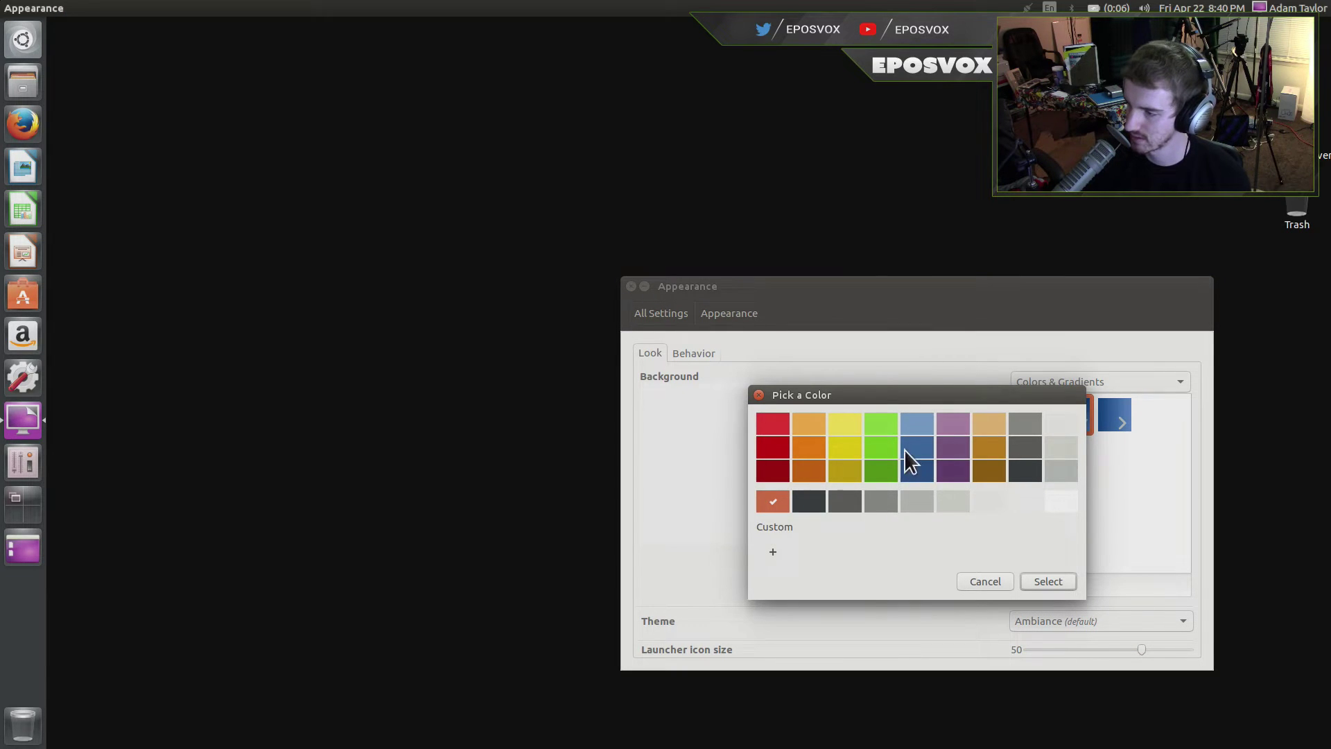
pyautogui.click(914, 428)
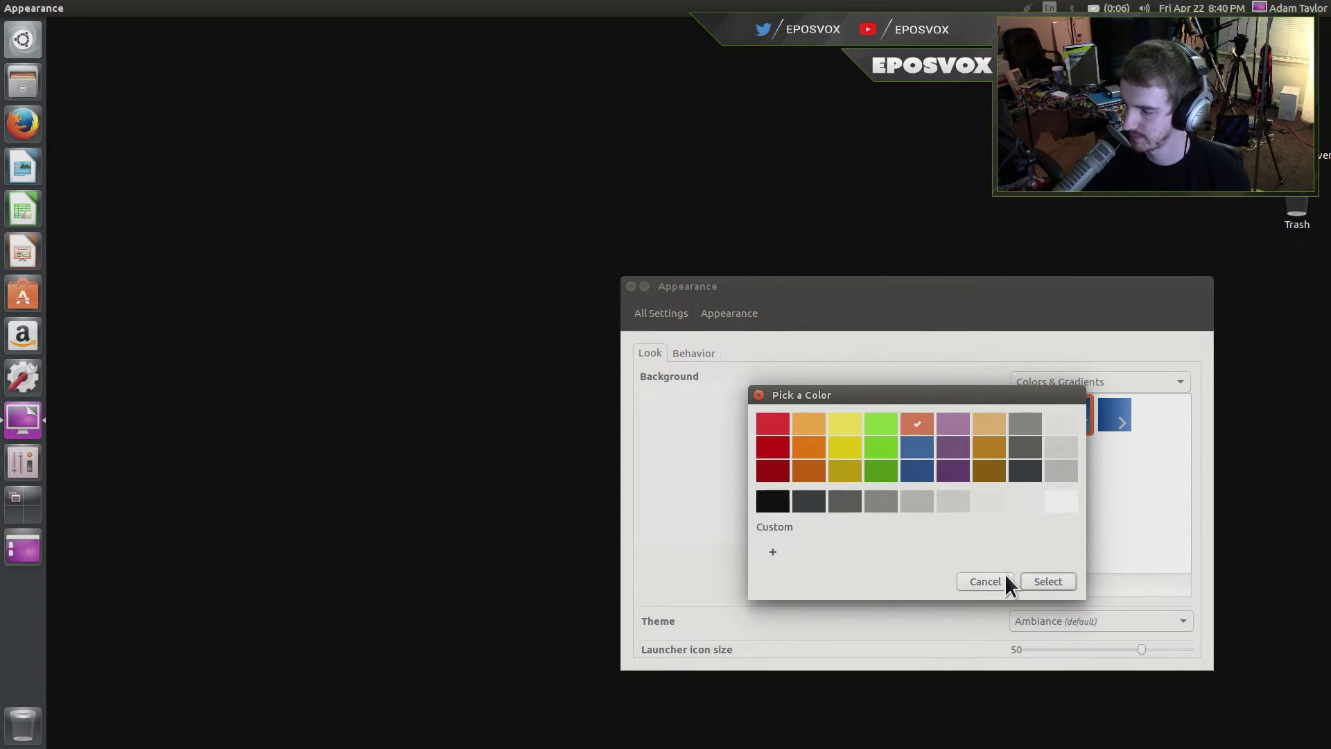
pyautogui.click(1048, 581)
pyautogui.click(984, 580)
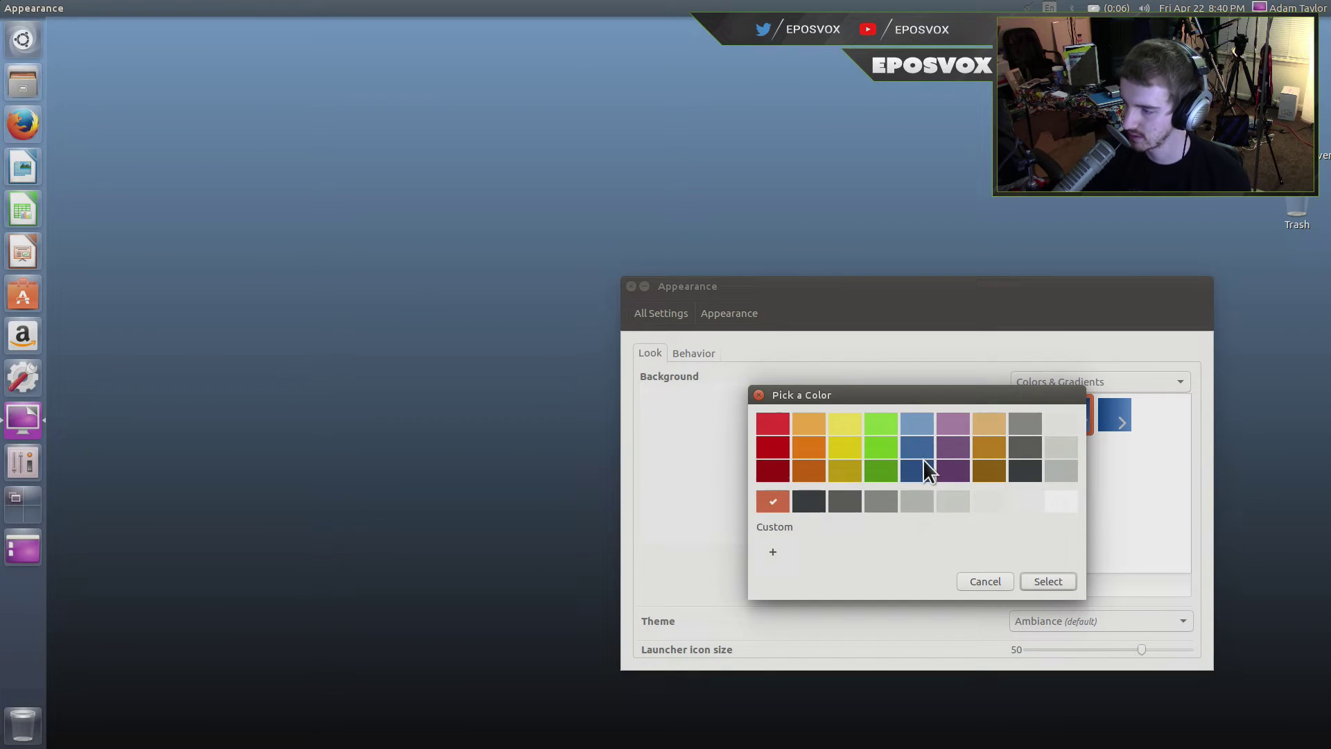
pyautogui.click(917, 470)
pyautogui.click(1047, 581)
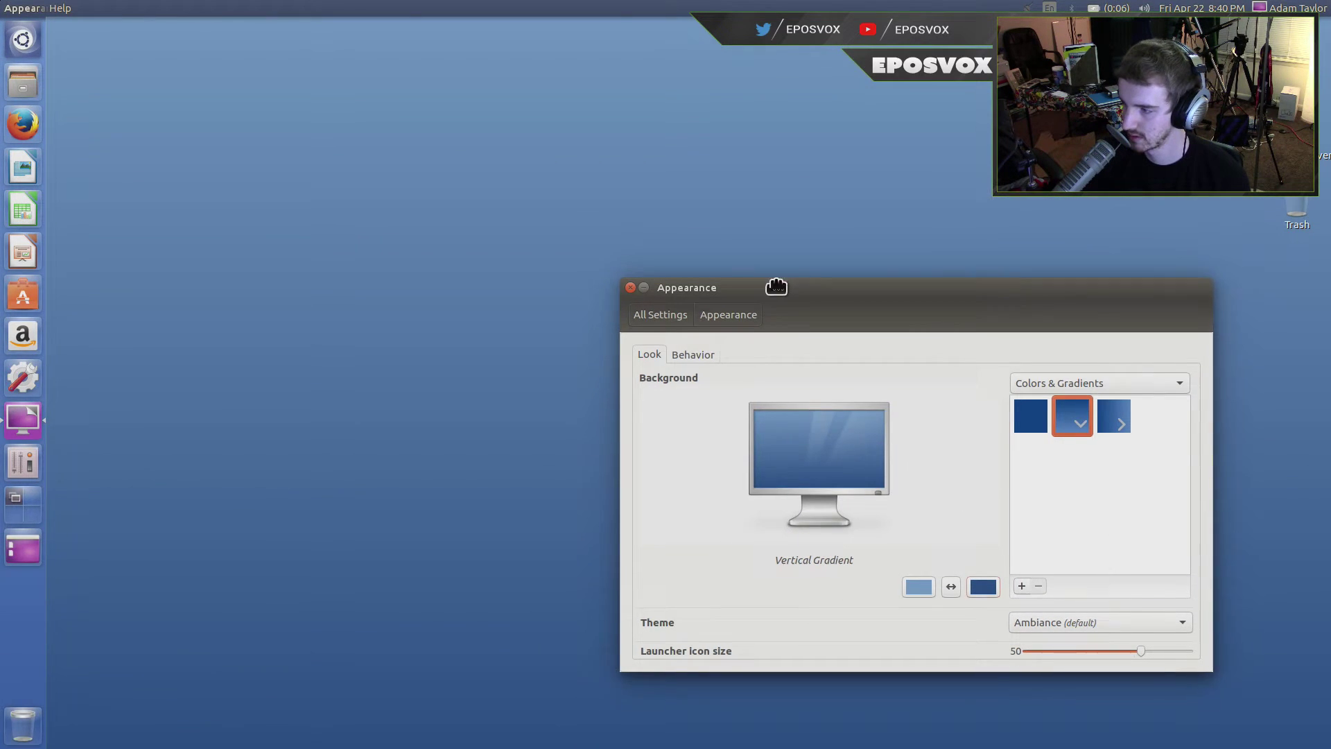
# Step: Switch the background to the horizontal gradient and close the Appearance settings
pyautogui.moveTo(769, 282); pyautogui.dragTo(423, 229)
pyautogui.click(731, 353)
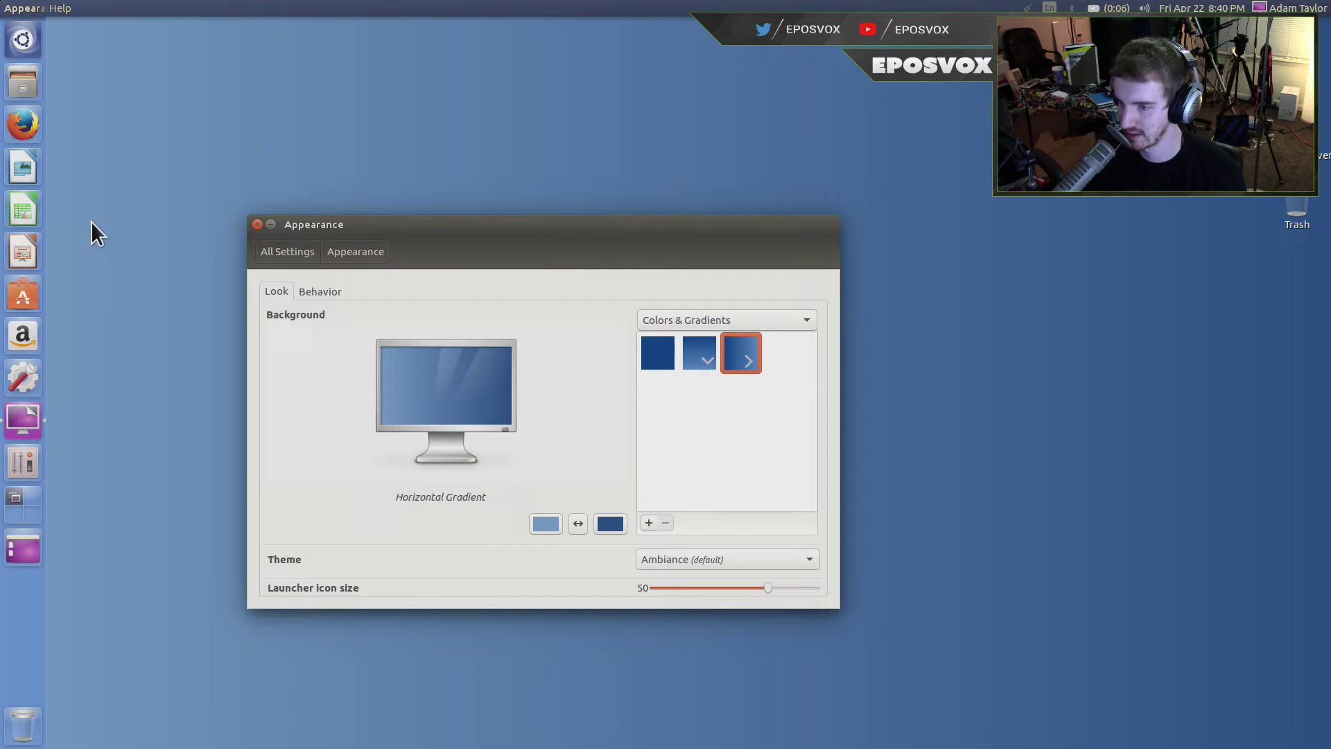
pyautogui.click(258, 224)
# Step: Open Firefox, search Google for "wallhaven" and open the wallhaven.cc site
pyautogui.click(9, 132)
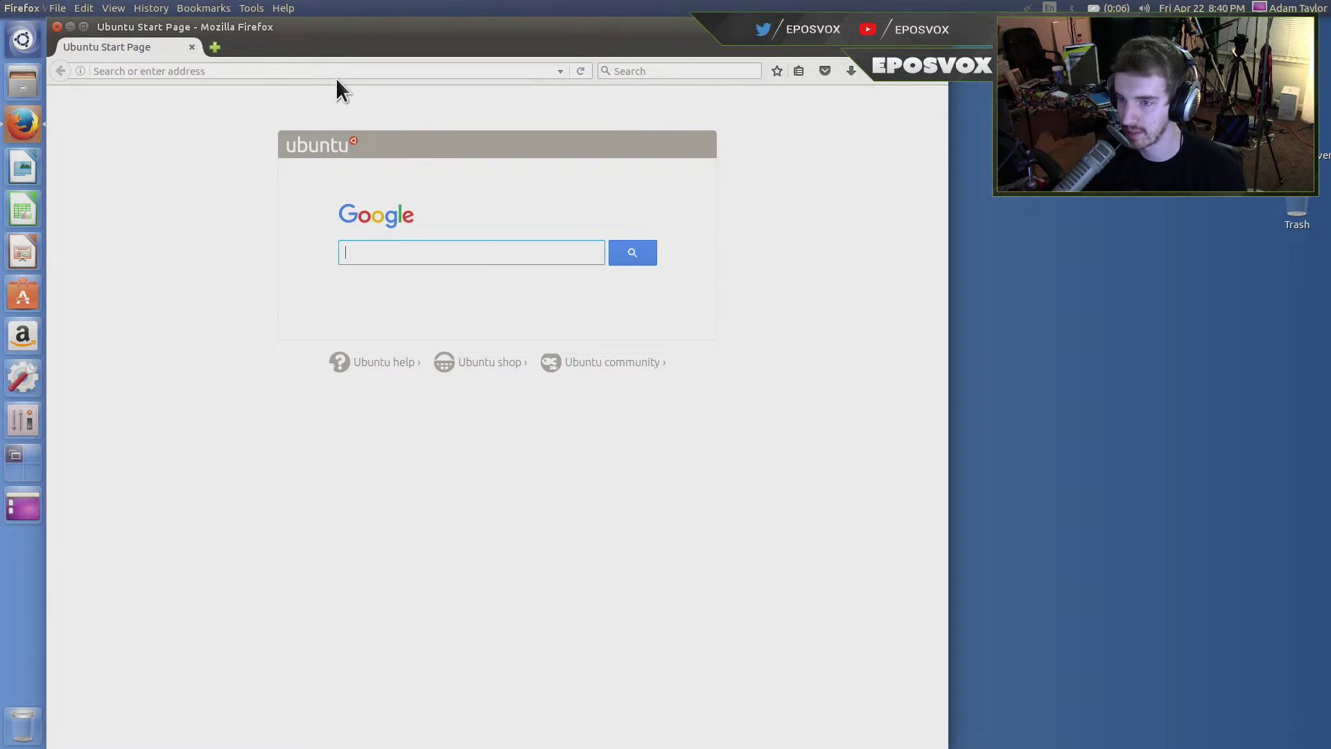
pyautogui.click(511, 262)
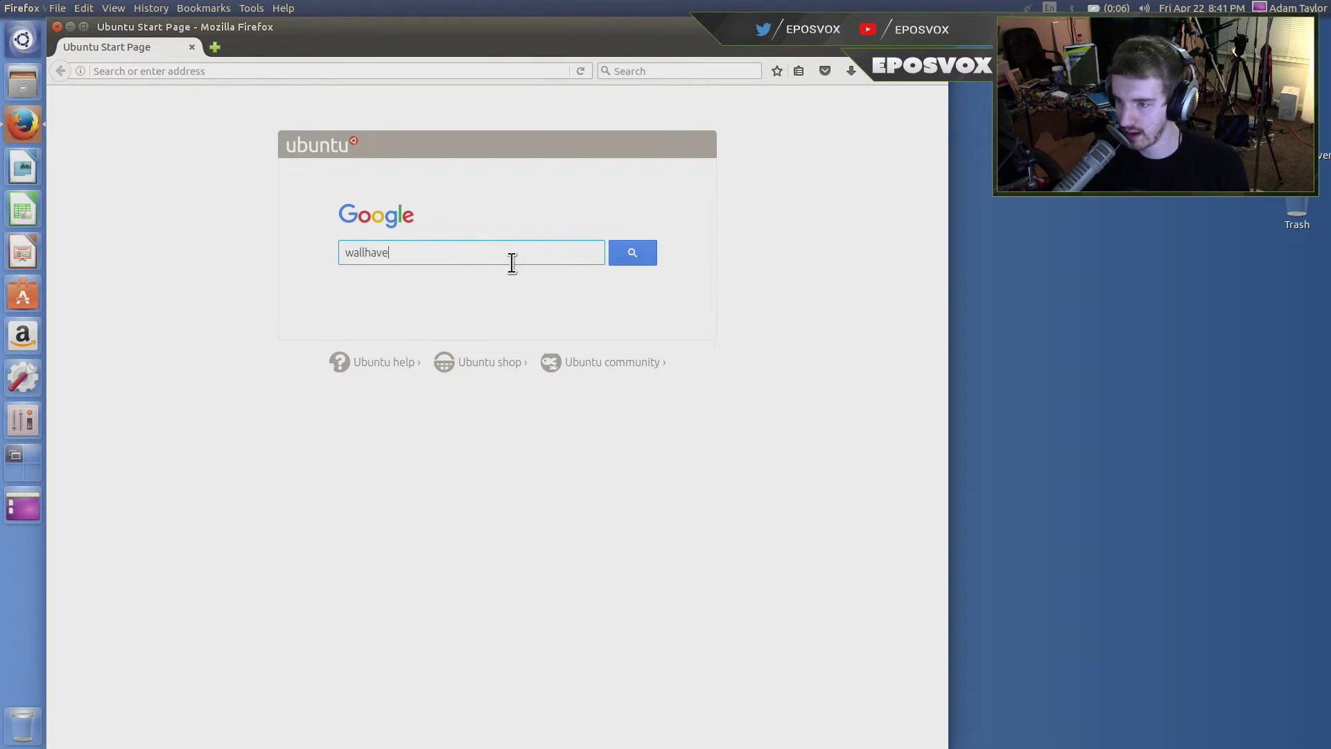
pyautogui.write('wallhaven')
pyautogui.press('Return')
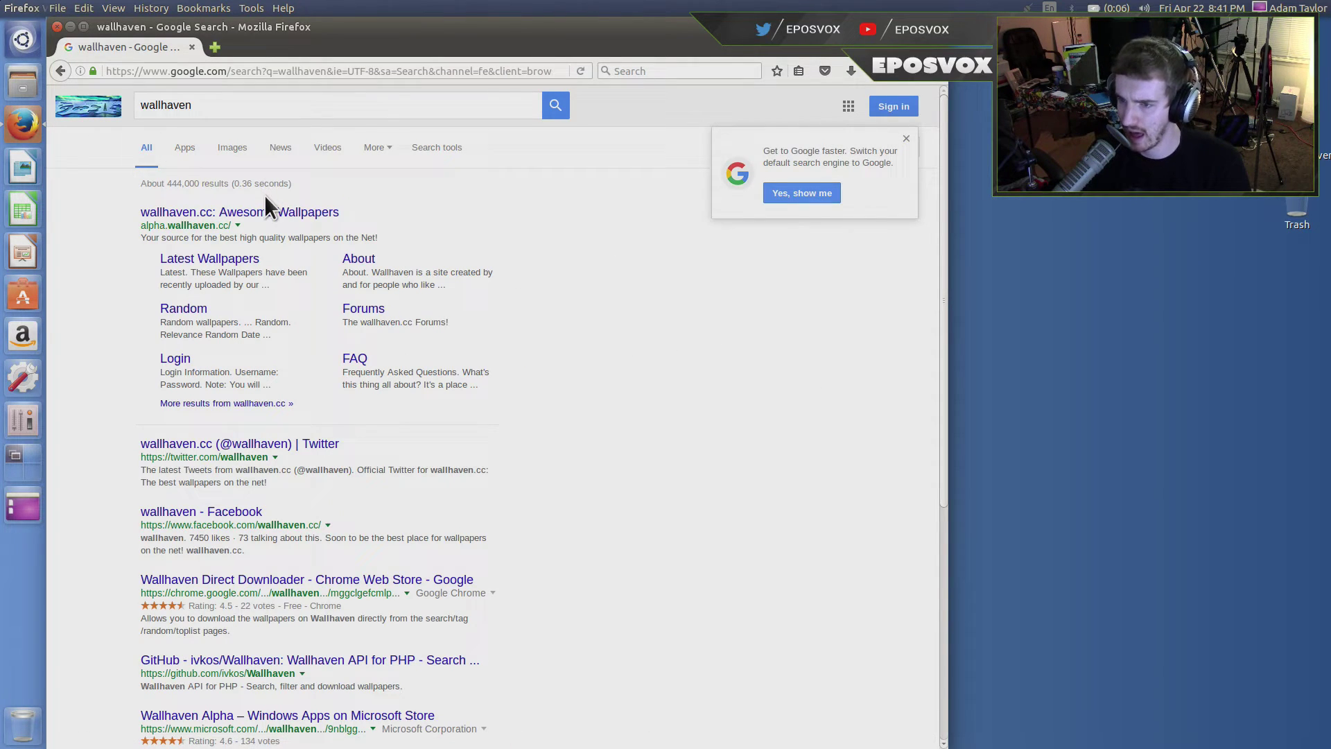
pyautogui.click(265, 212)
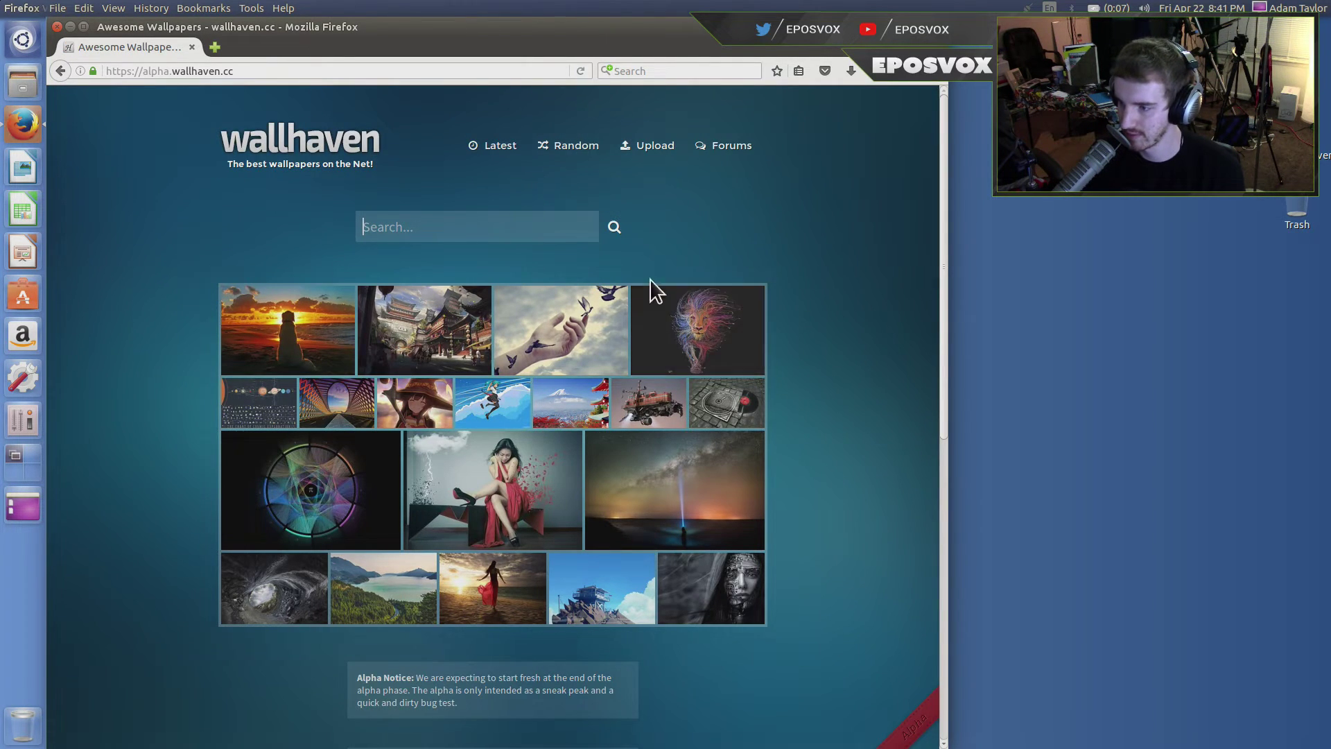
# Step: Open wallhaven's Random wallpapers page and look through the images for a desktop background
pyautogui.click(570, 164)
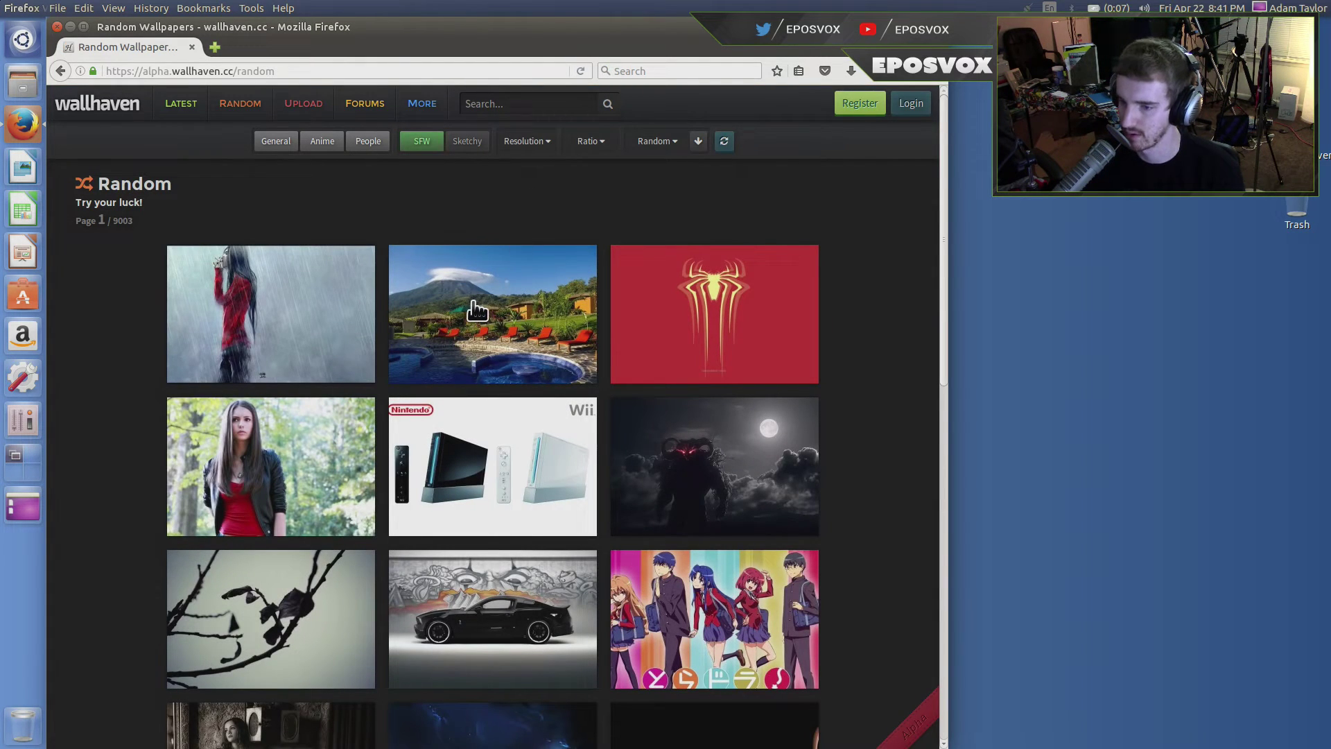
pyautogui.scroll(-3, 341, 303)
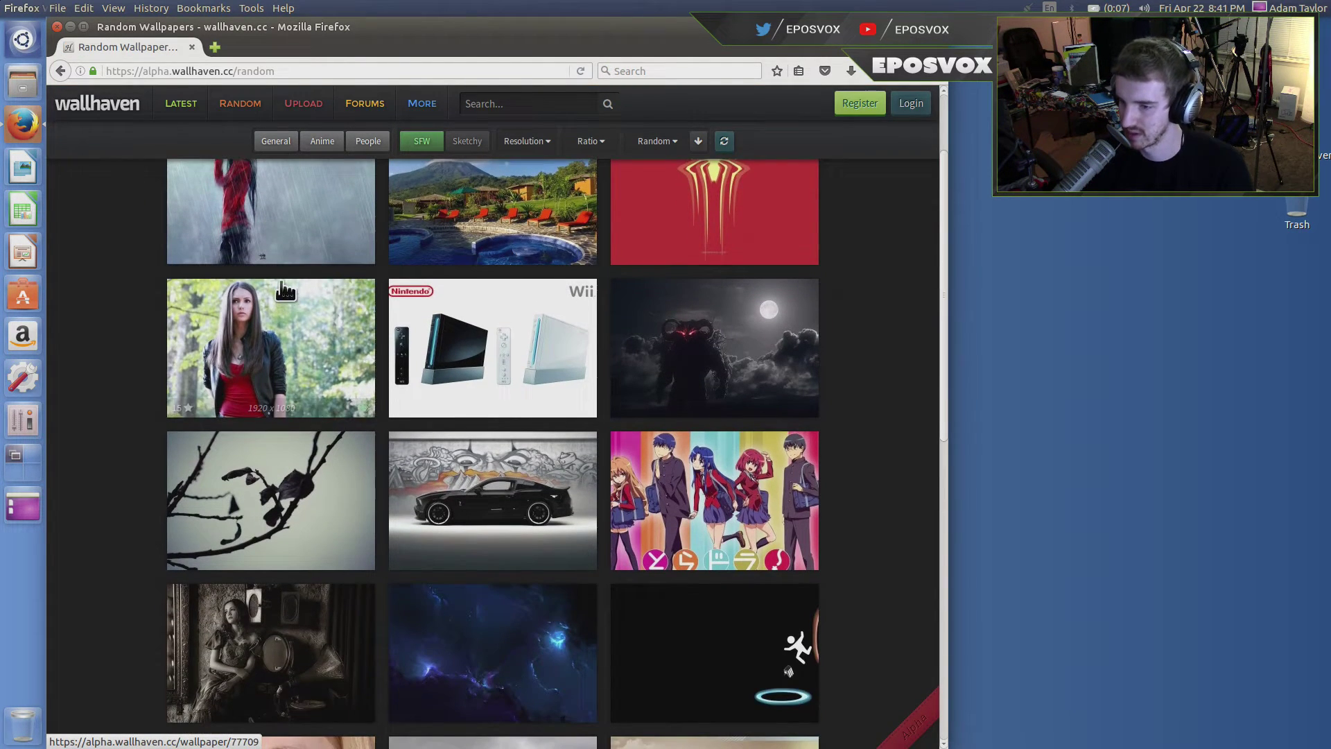
pyautogui.scroll(-6, 581, 375)
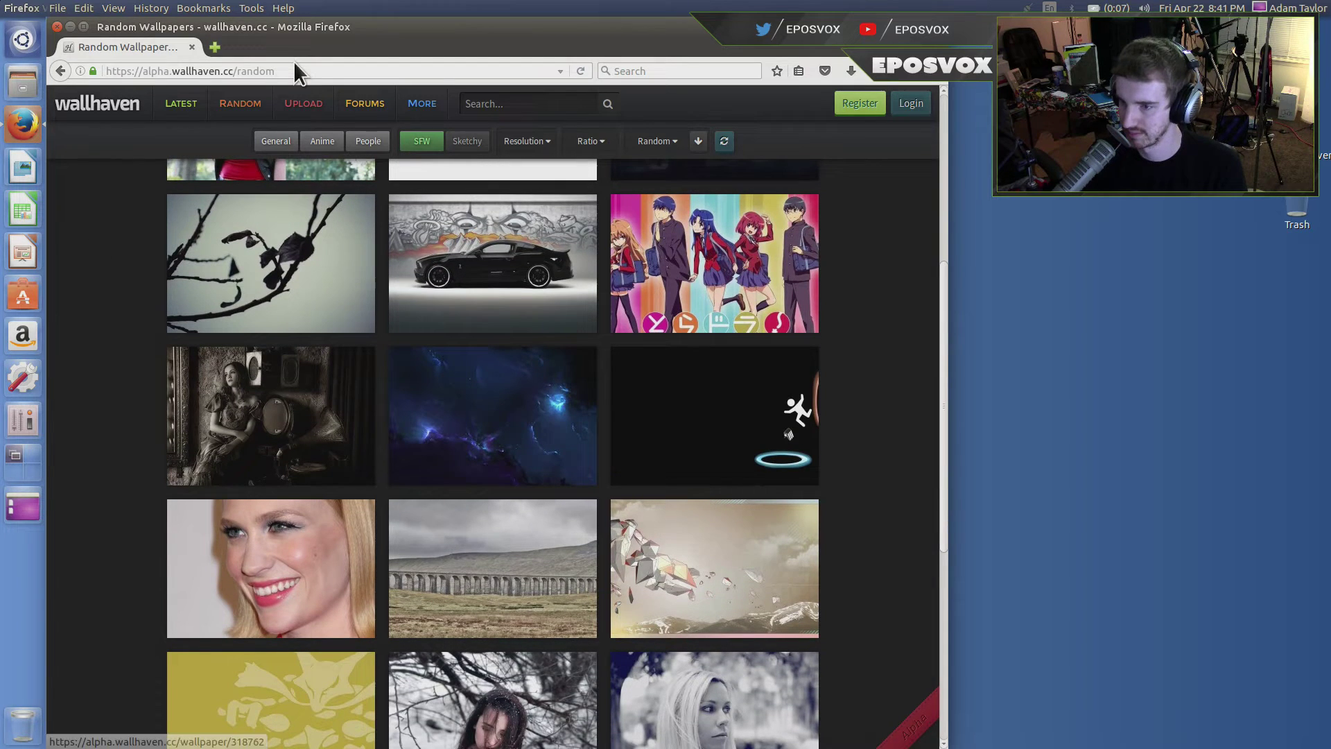
pyautogui.scroll(-3, 581, 375)
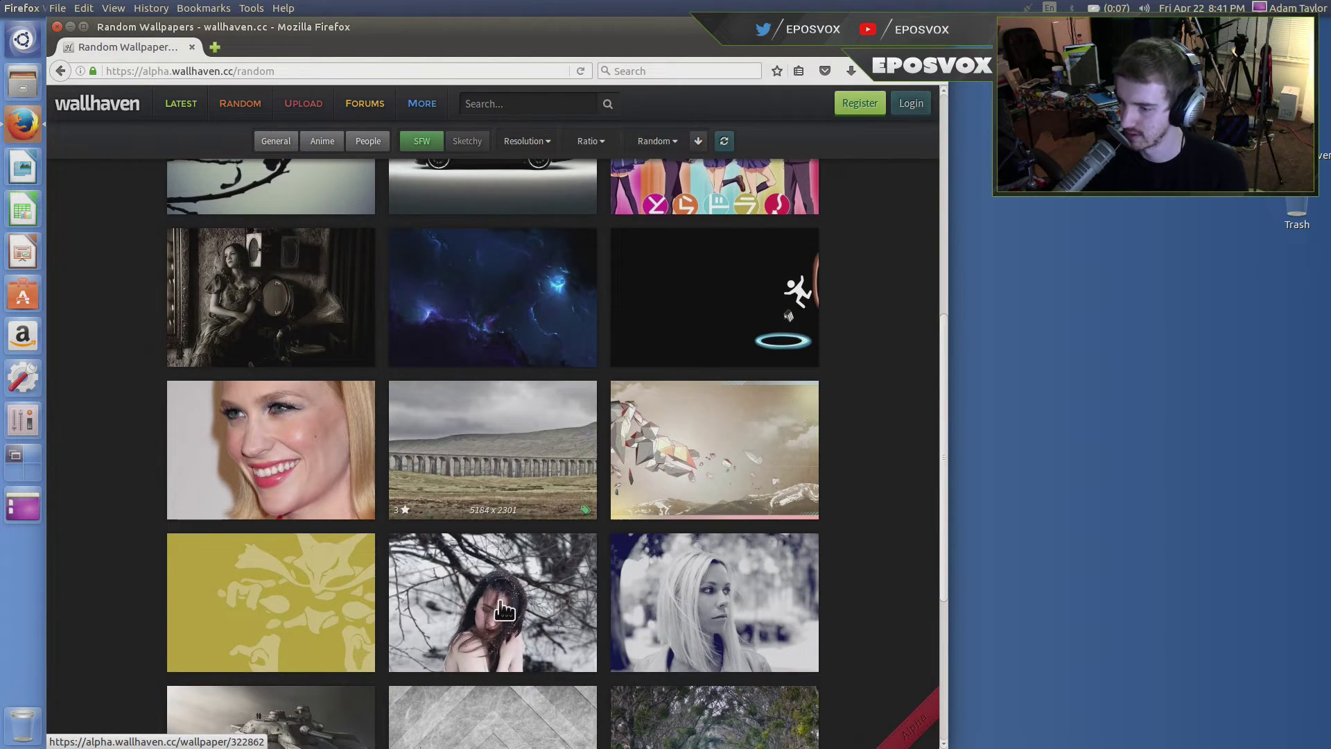
# Step: Look over the random wallpapers and choose 1920x1080 Full HD as the resolution filter
pyautogui.scroll(-7, 500, 610)
pyautogui.scroll(10, 499, 429)
pyautogui.scroll(4, 499, 428)
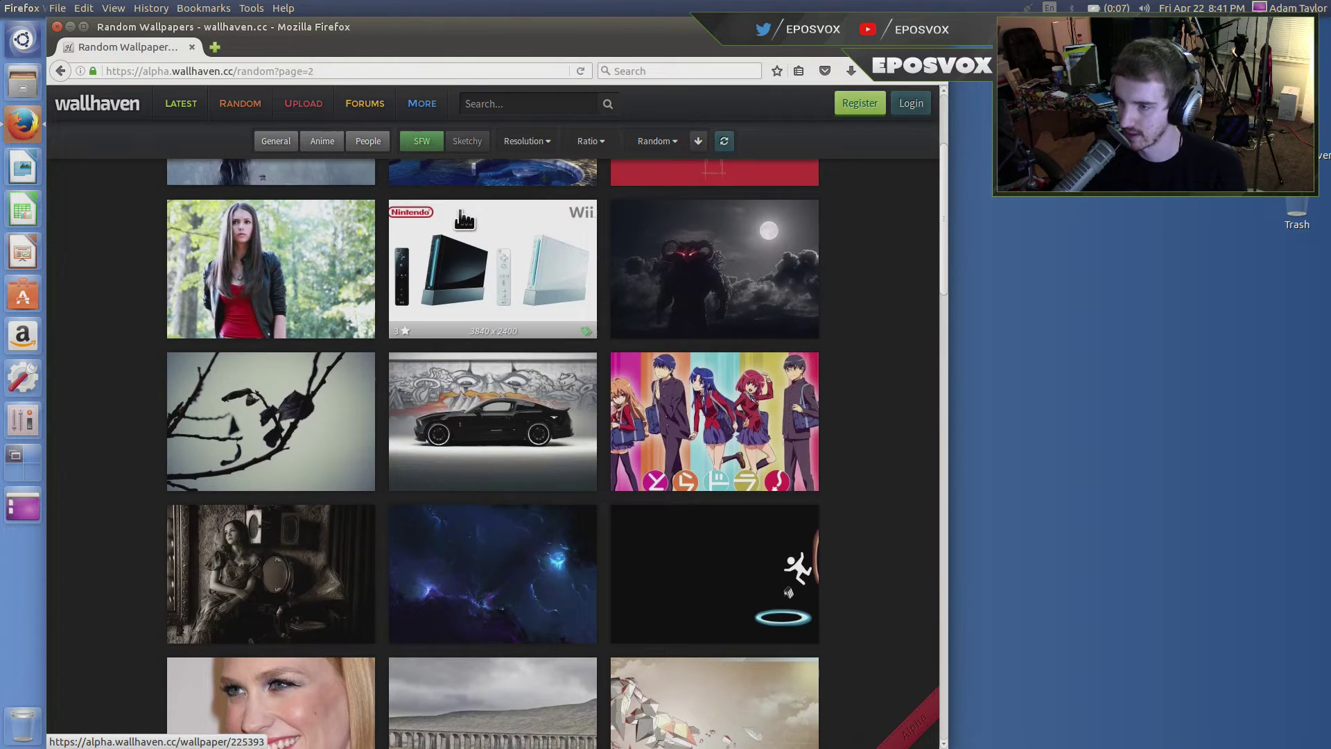
pyautogui.click(527, 143)
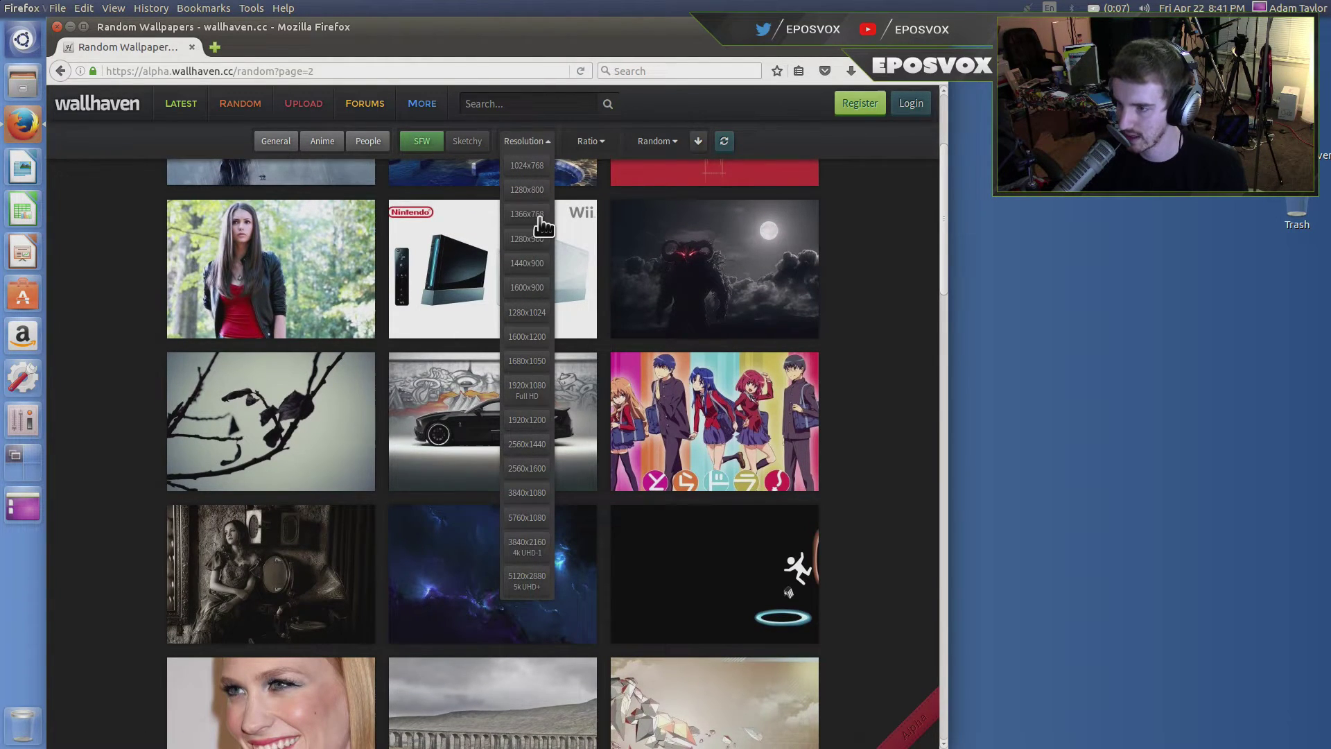
pyautogui.click(525, 380)
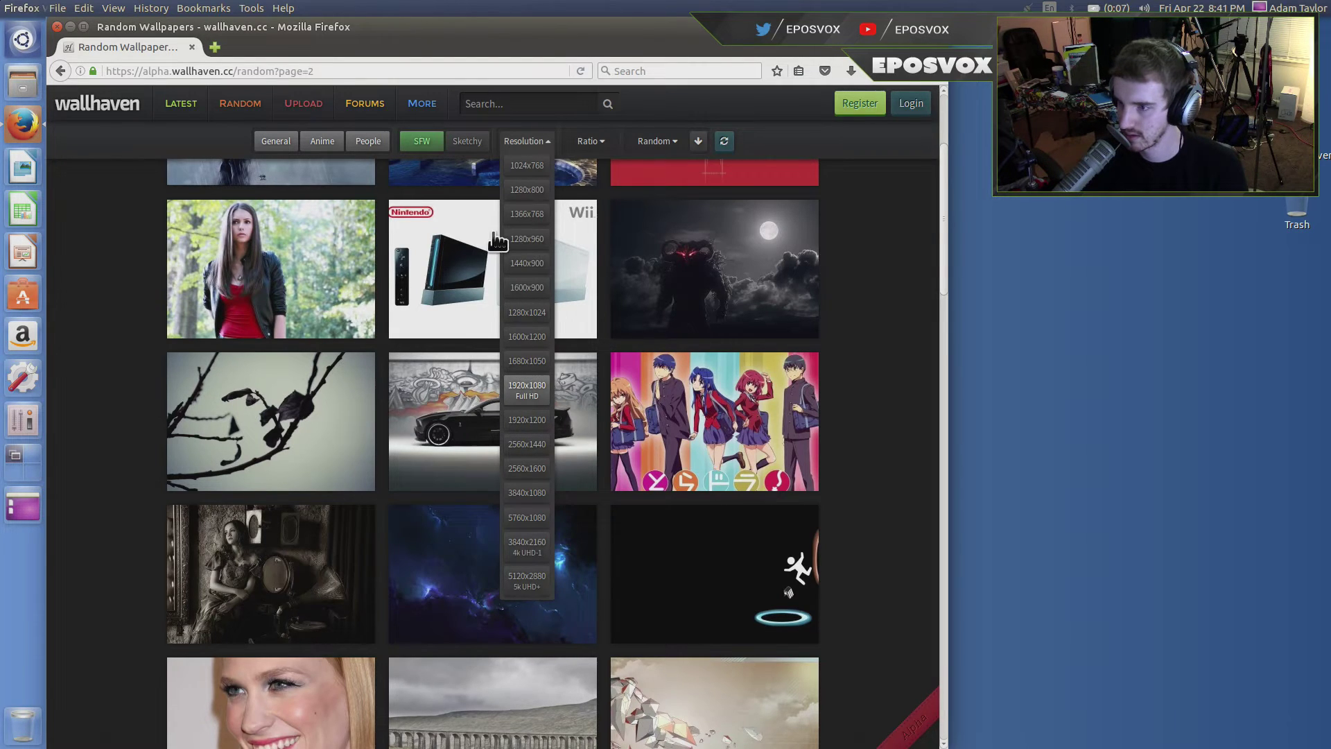
# Step: Review the available aspect ratio and resolution filter options for the random wallpapers
pyautogui.click(583, 146)
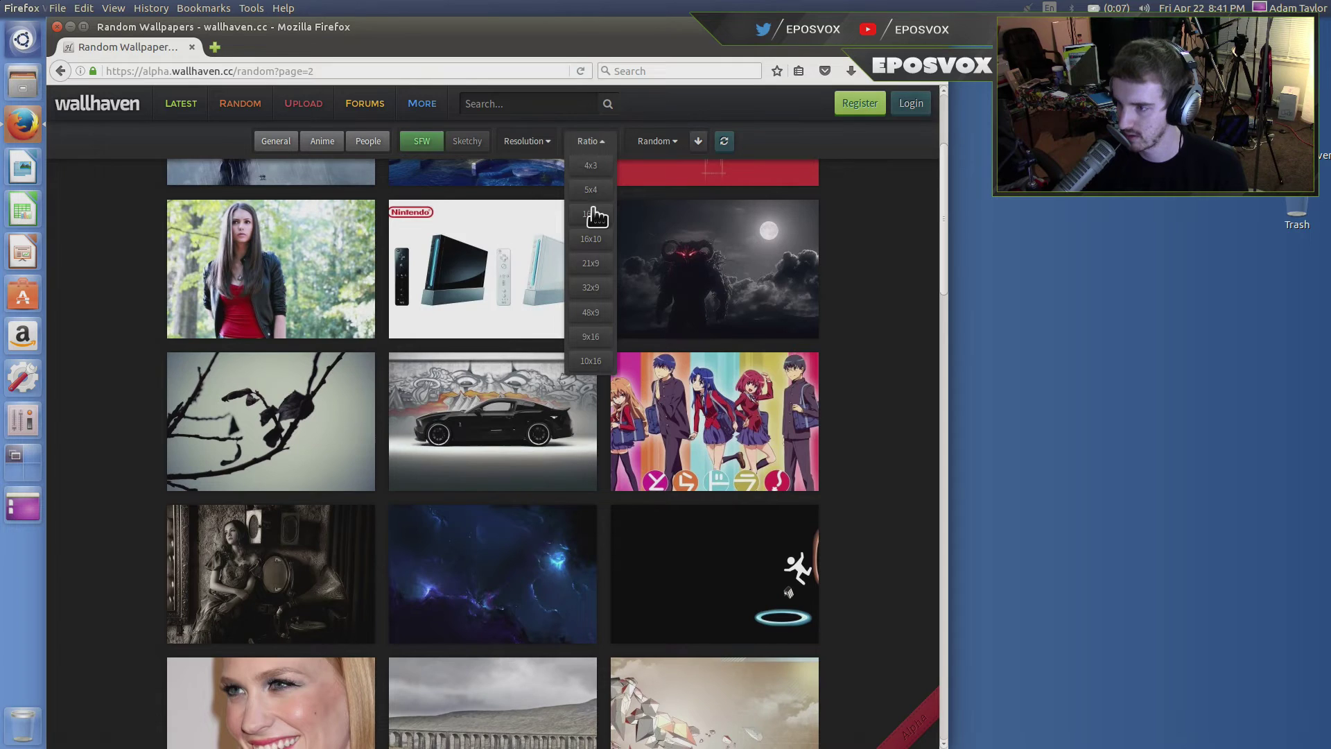
pyautogui.click(527, 142)
pyautogui.click(588, 142)
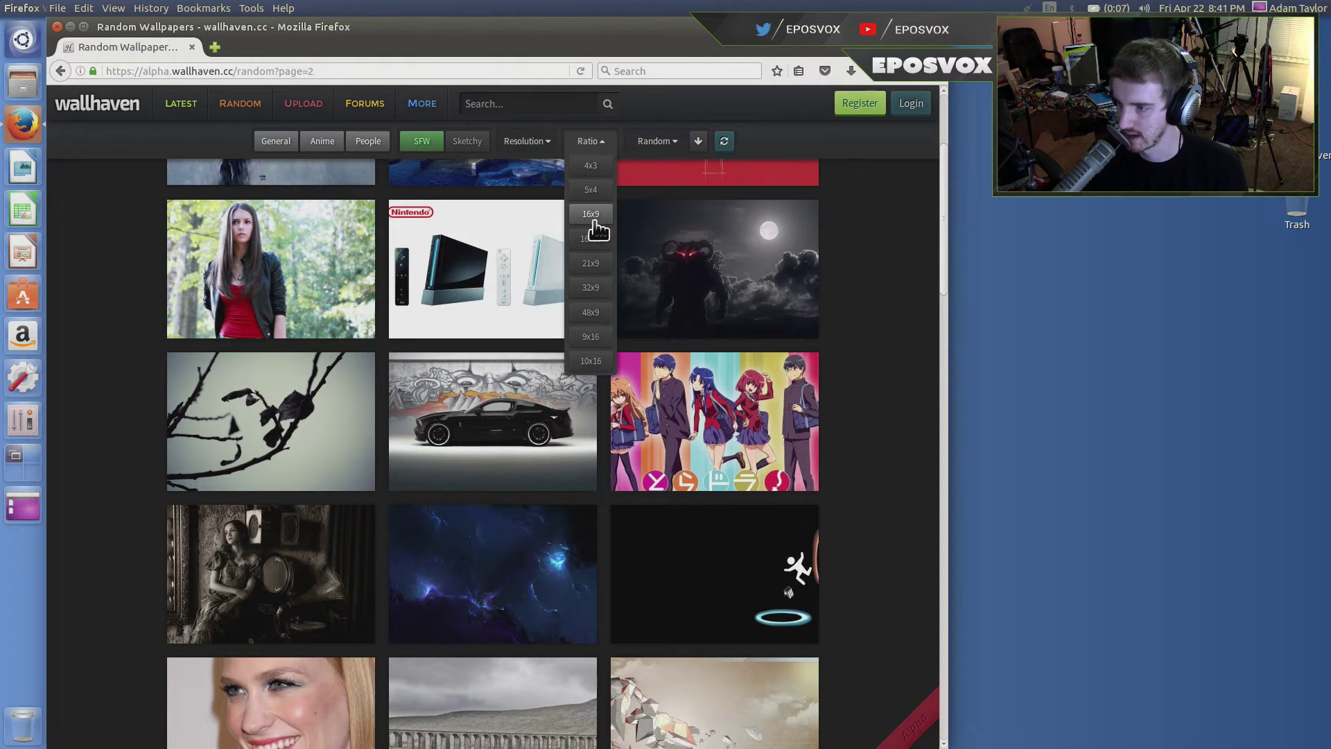
pyautogui.click(509, 144)
pyautogui.scroll(3, 533, 376)
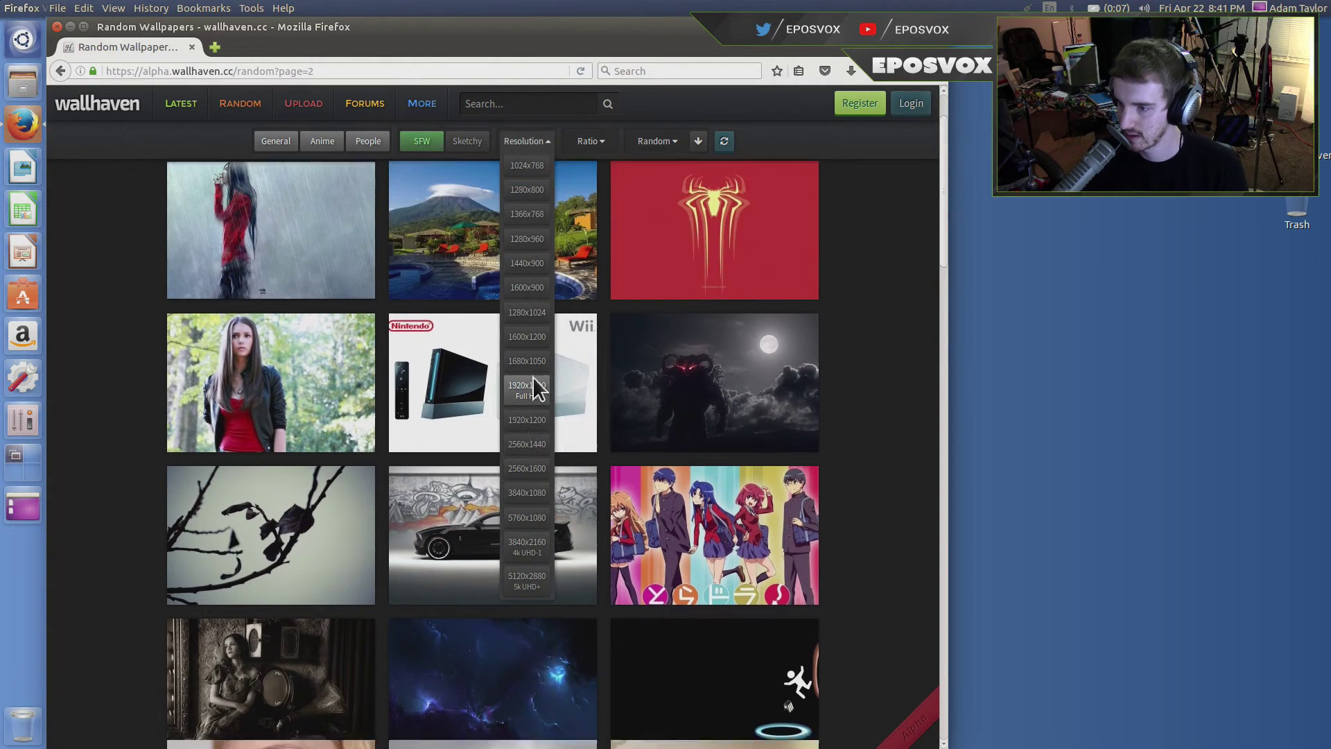
# Step: Change the wallpaper sort order to Favorites
pyautogui.click(655, 141)
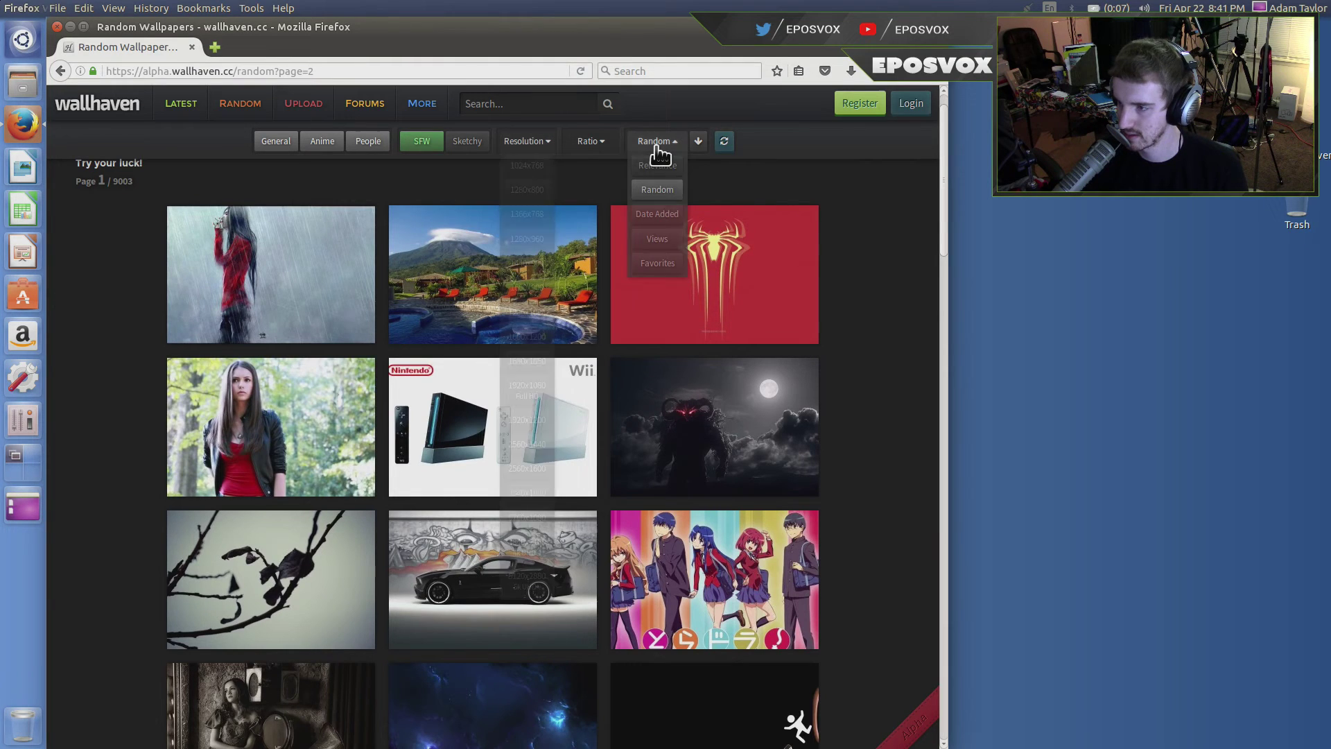
pyautogui.click(651, 141)
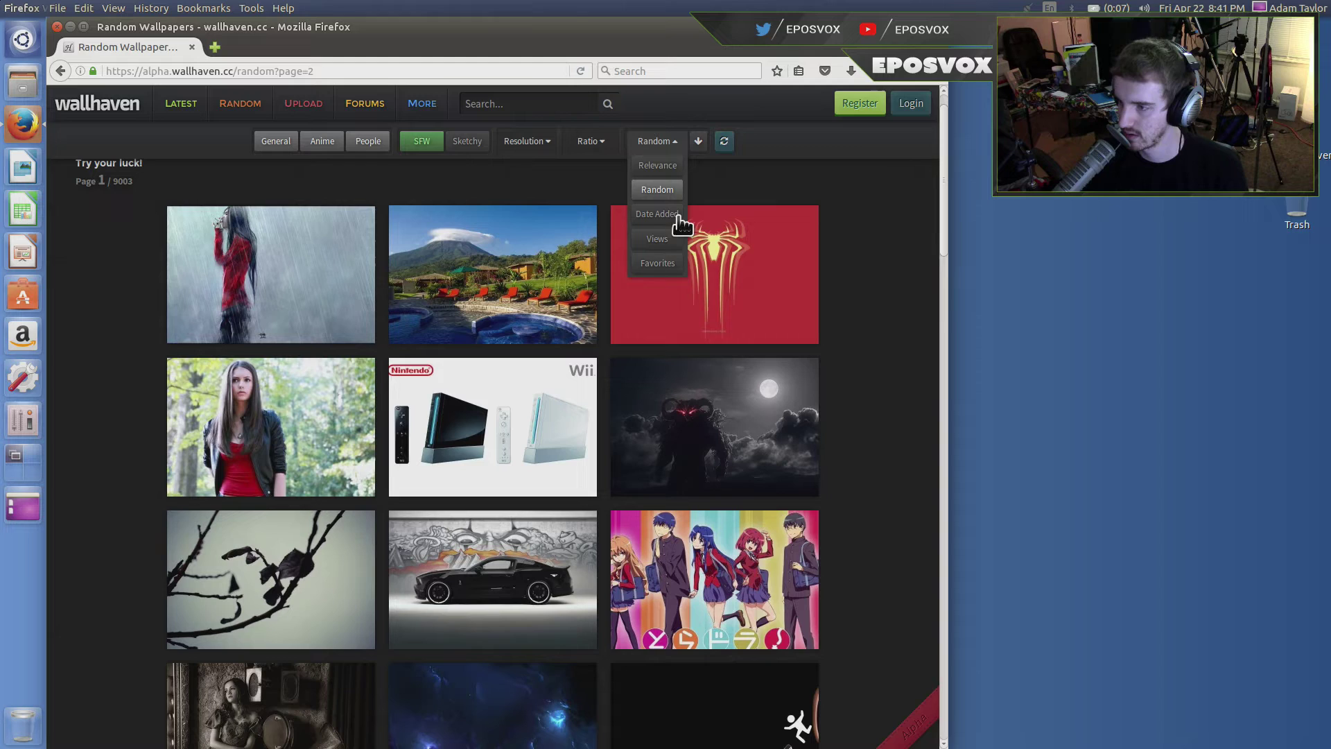
pyautogui.click(652, 262)
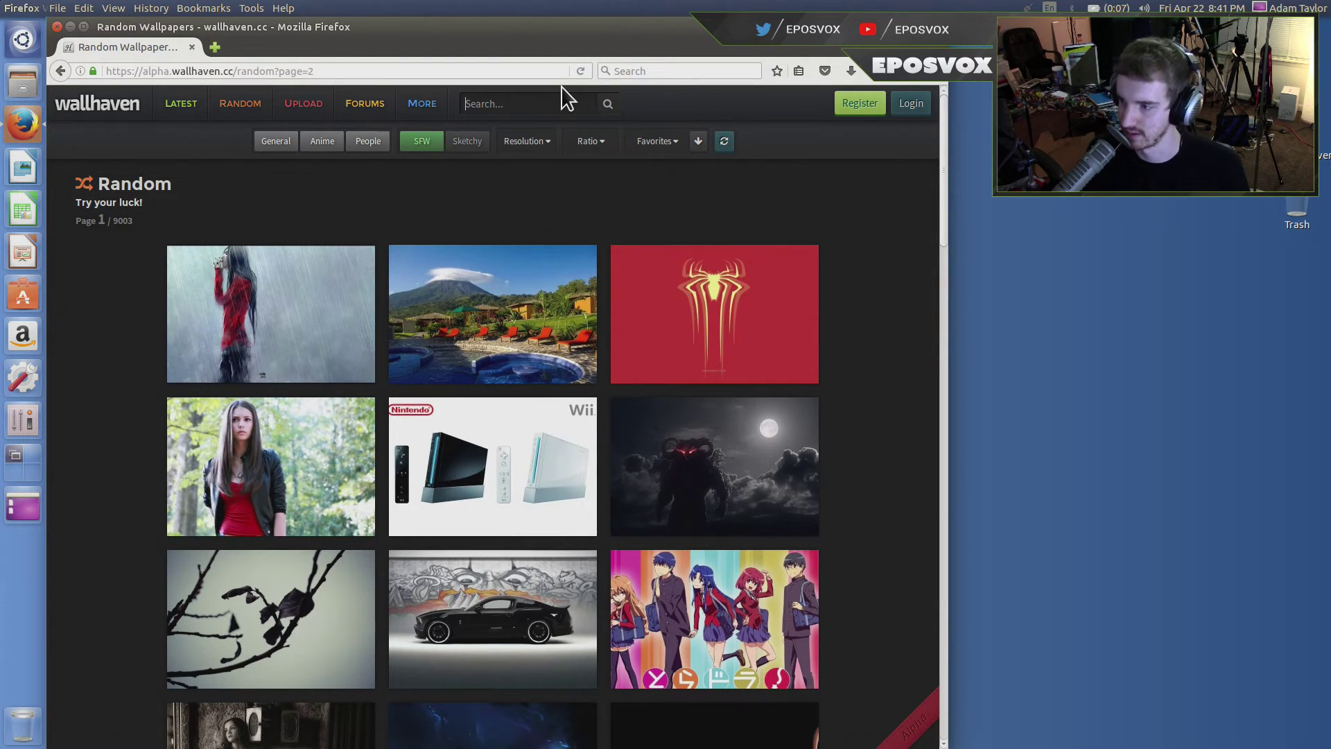
# Step: Browse down to page 2 of the random wallpapers and open the ocean sunset image in a new tab
pyautogui.scroll(-3, 846, 322)
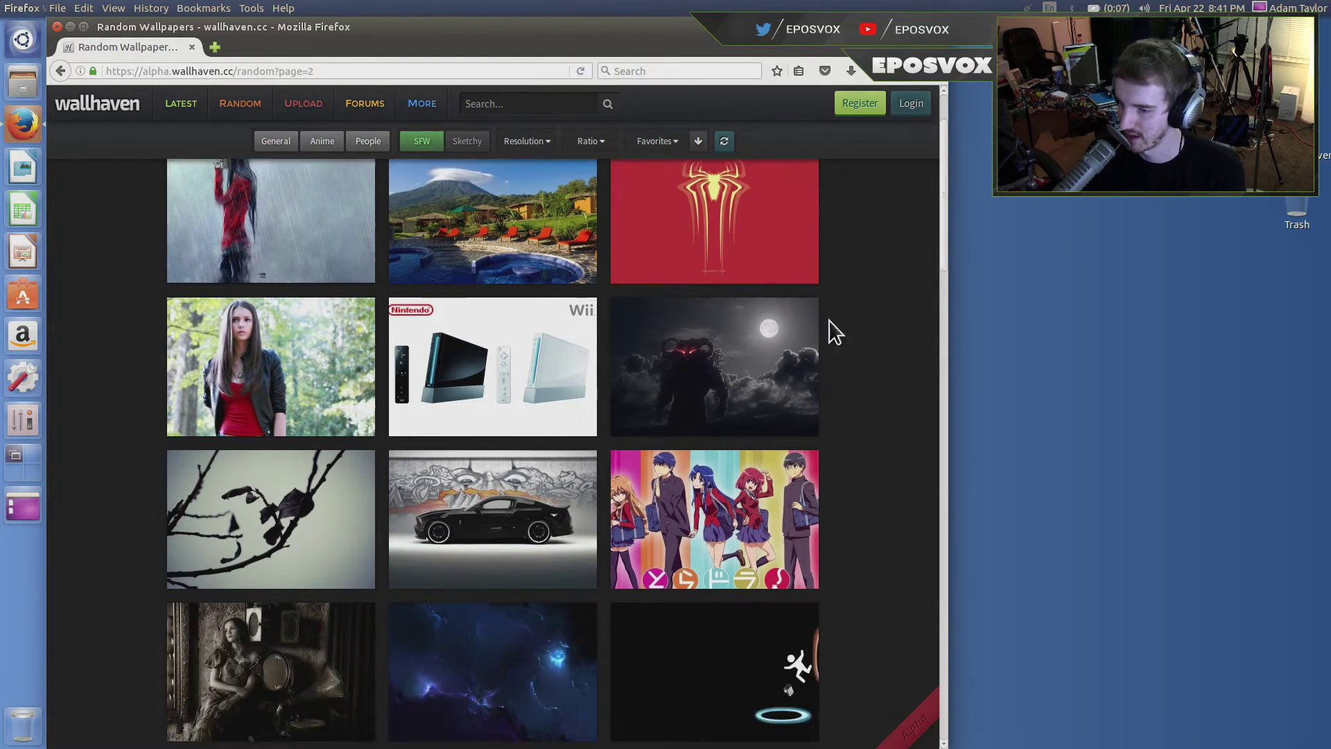
pyautogui.scroll(-20, 835, 332)
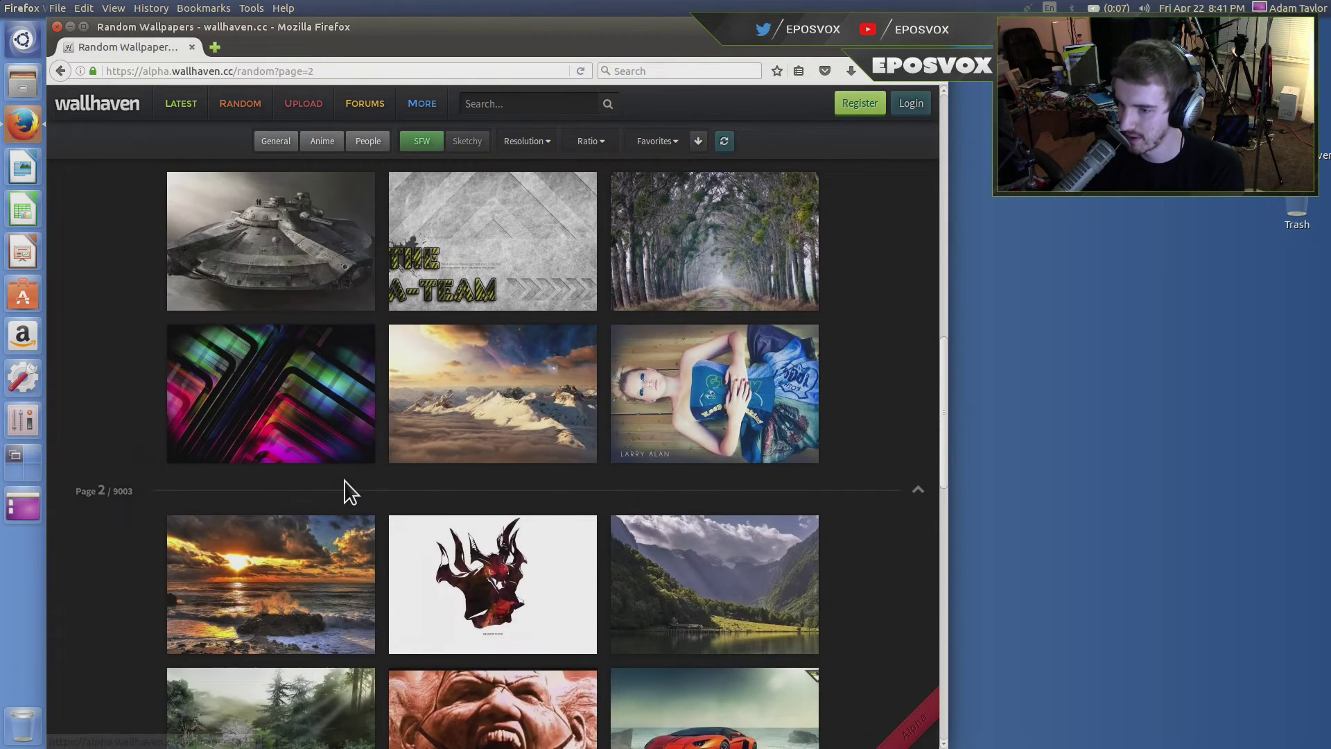
pyautogui.scroll(-5, 350, 492)
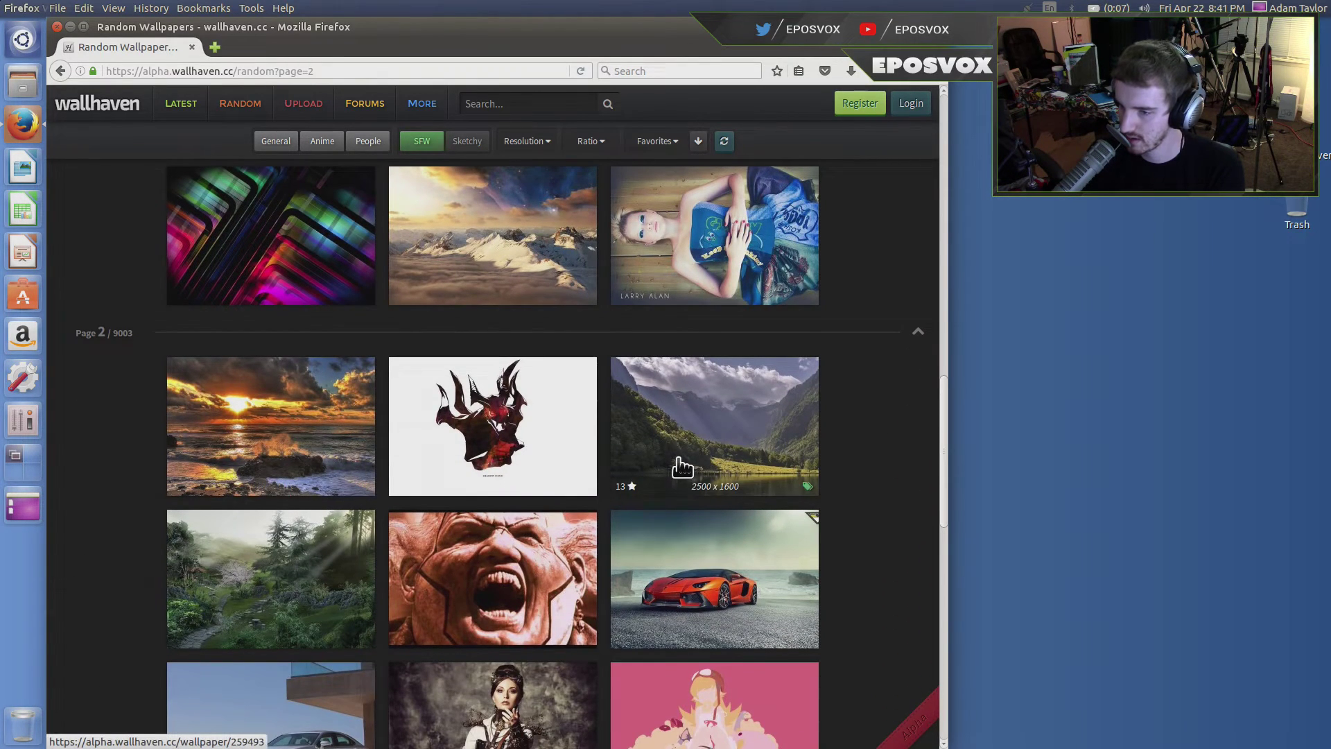
pyautogui.middleClick(232, 409)
# Step: Browse on to page 4 of the random wallpapers and open the misty yellow forest image in a new tab
pyautogui.scroll(-10, 246, 416)
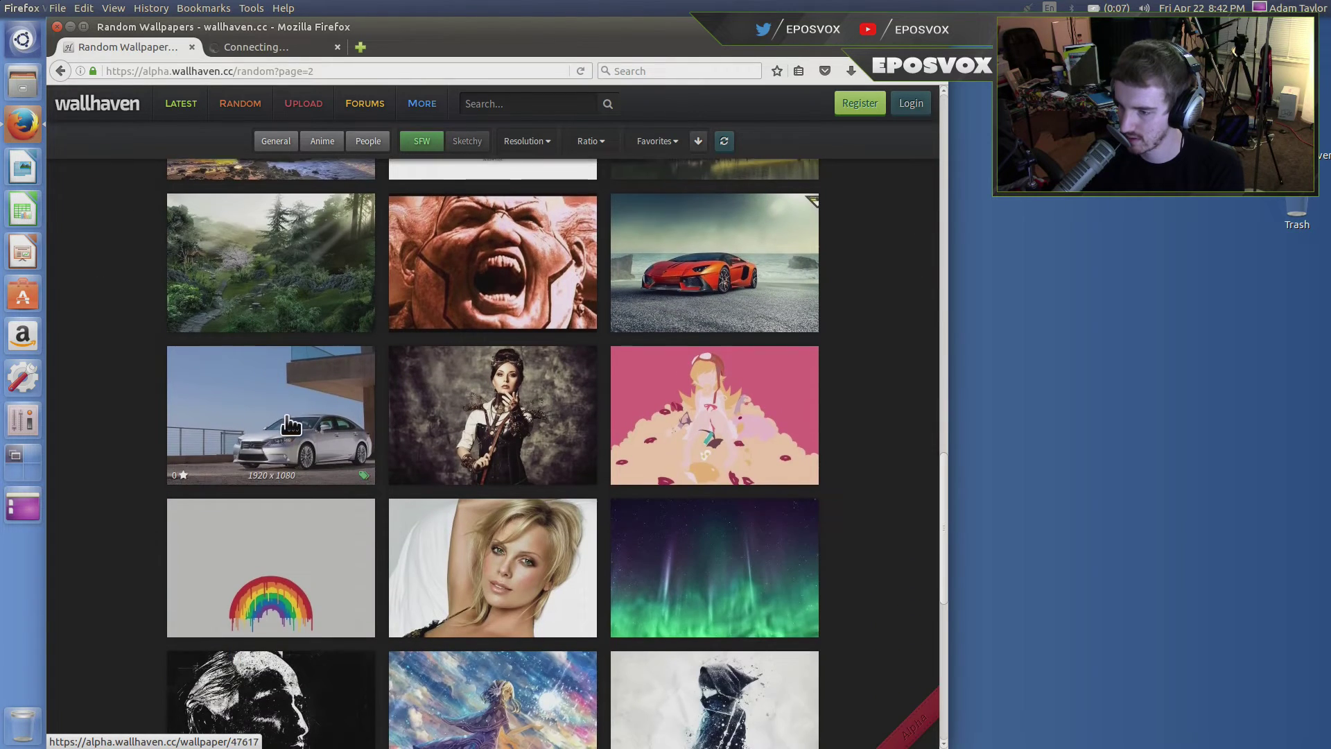
pyautogui.scroll(-20, 291, 424)
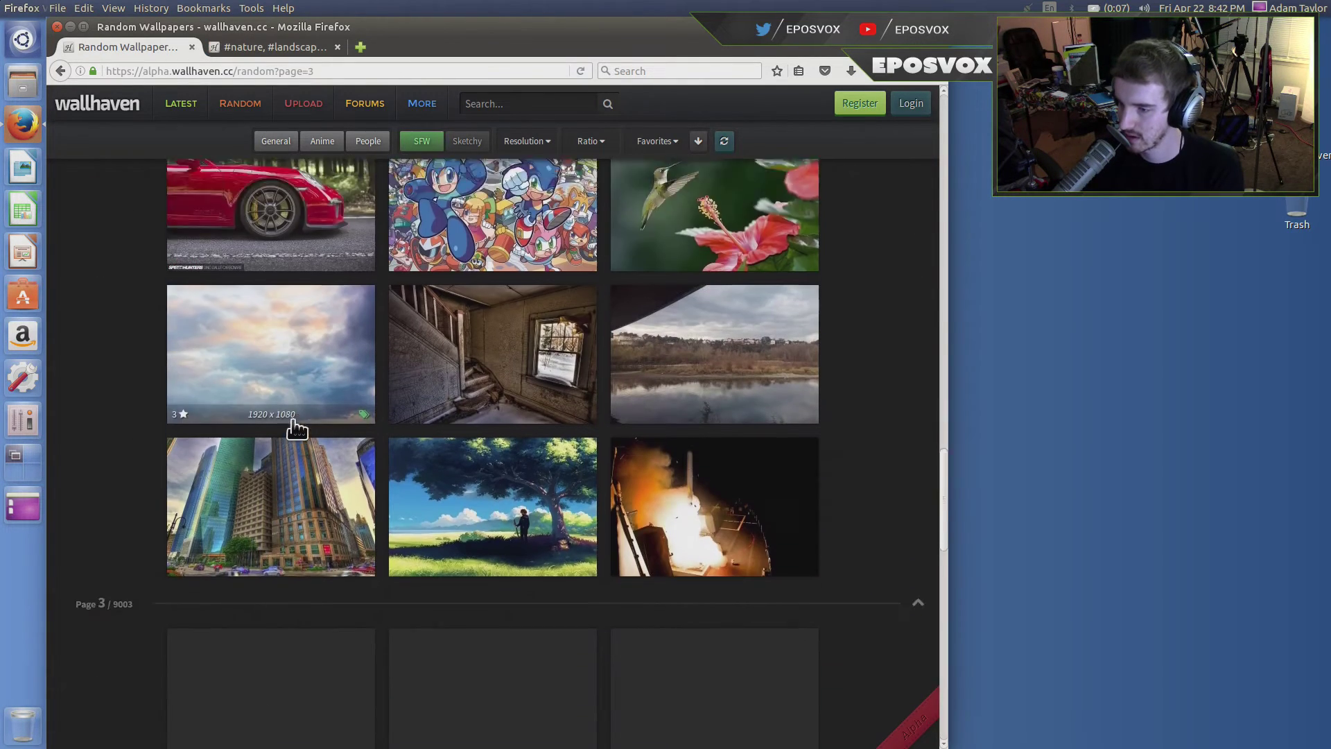
pyautogui.scroll(-2, 297, 426)
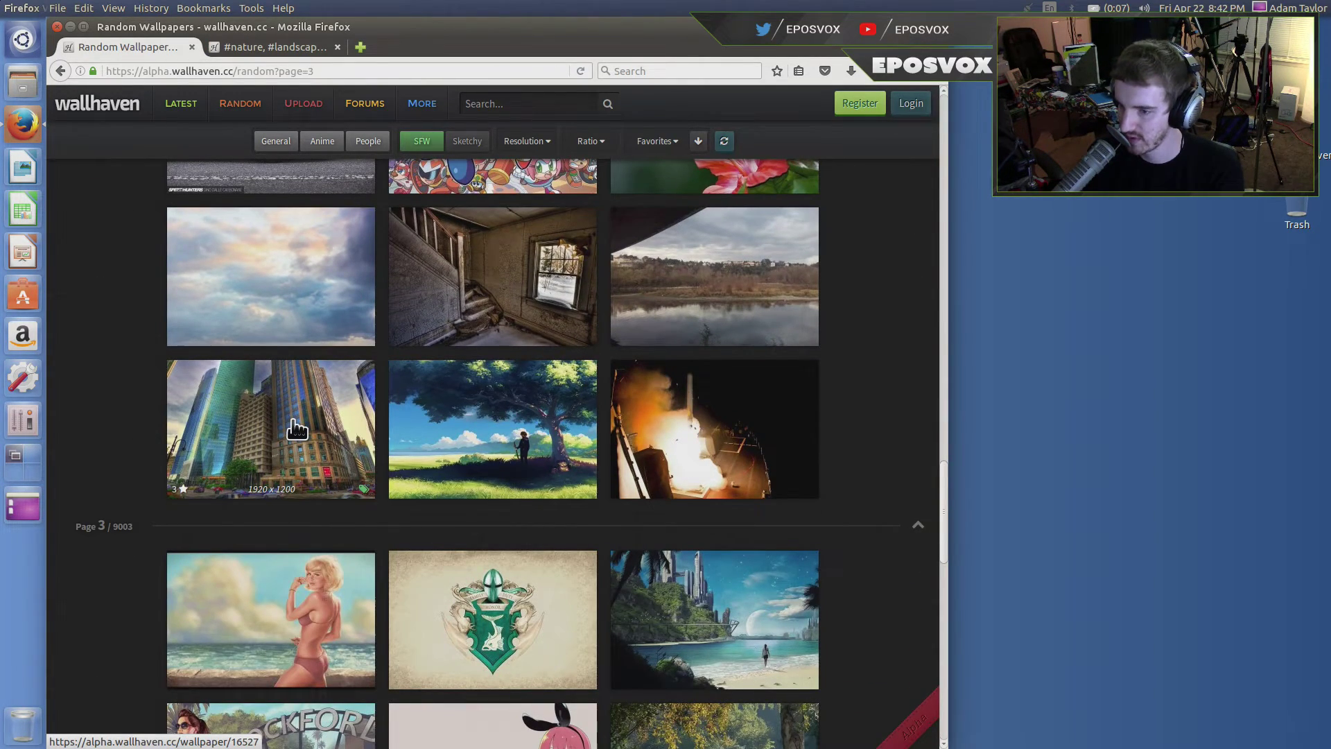
pyautogui.scroll(-3, 294, 428)
pyautogui.scroll(-4, 348, 398)
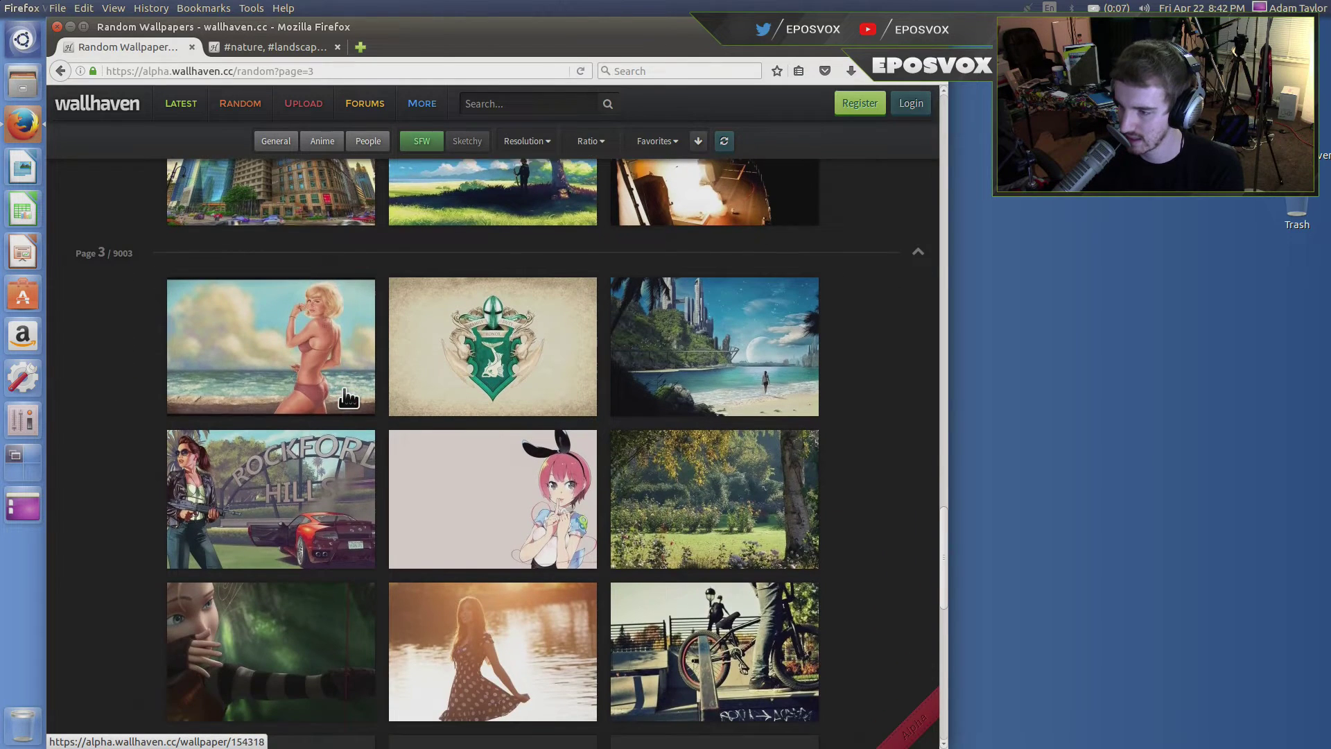
pyautogui.scroll(-8, 392, 416)
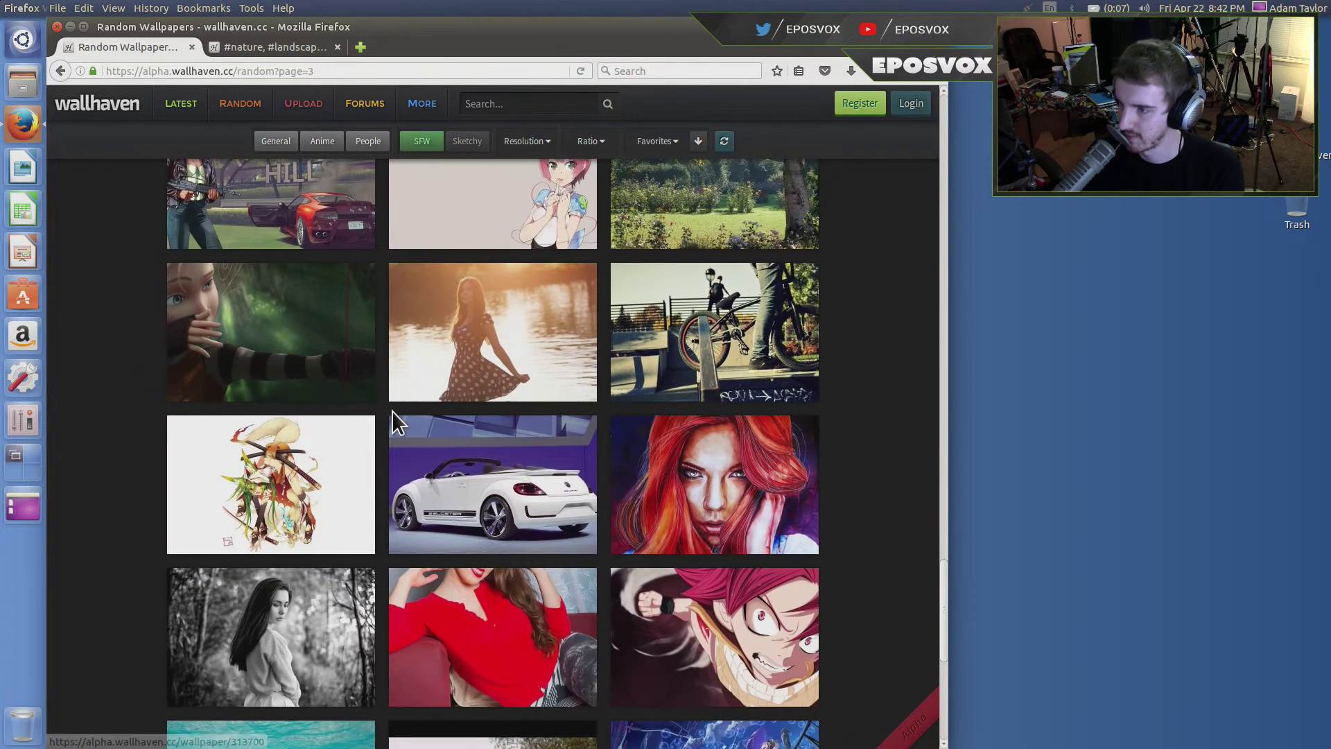
pyautogui.scroll(-10, 392, 416)
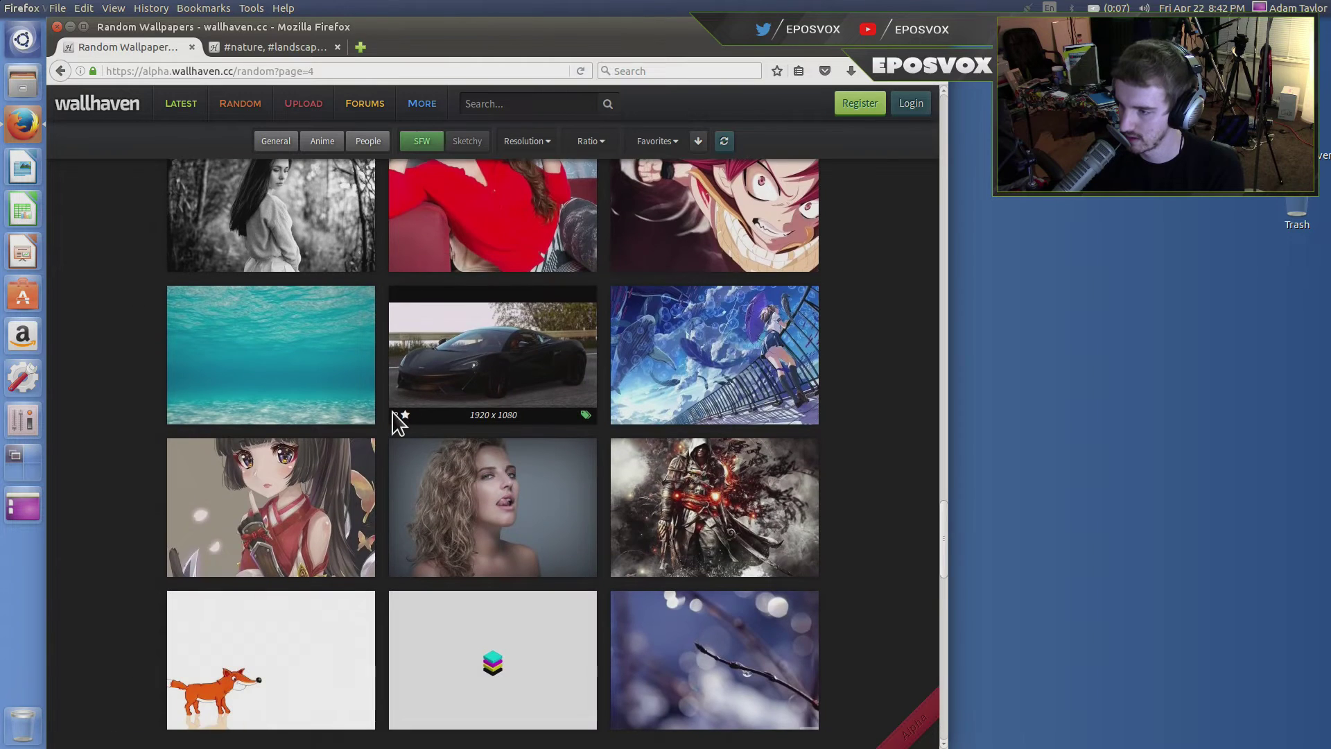
pyautogui.scroll(-4, 394, 416)
pyautogui.scroll(-3, 419, 416)
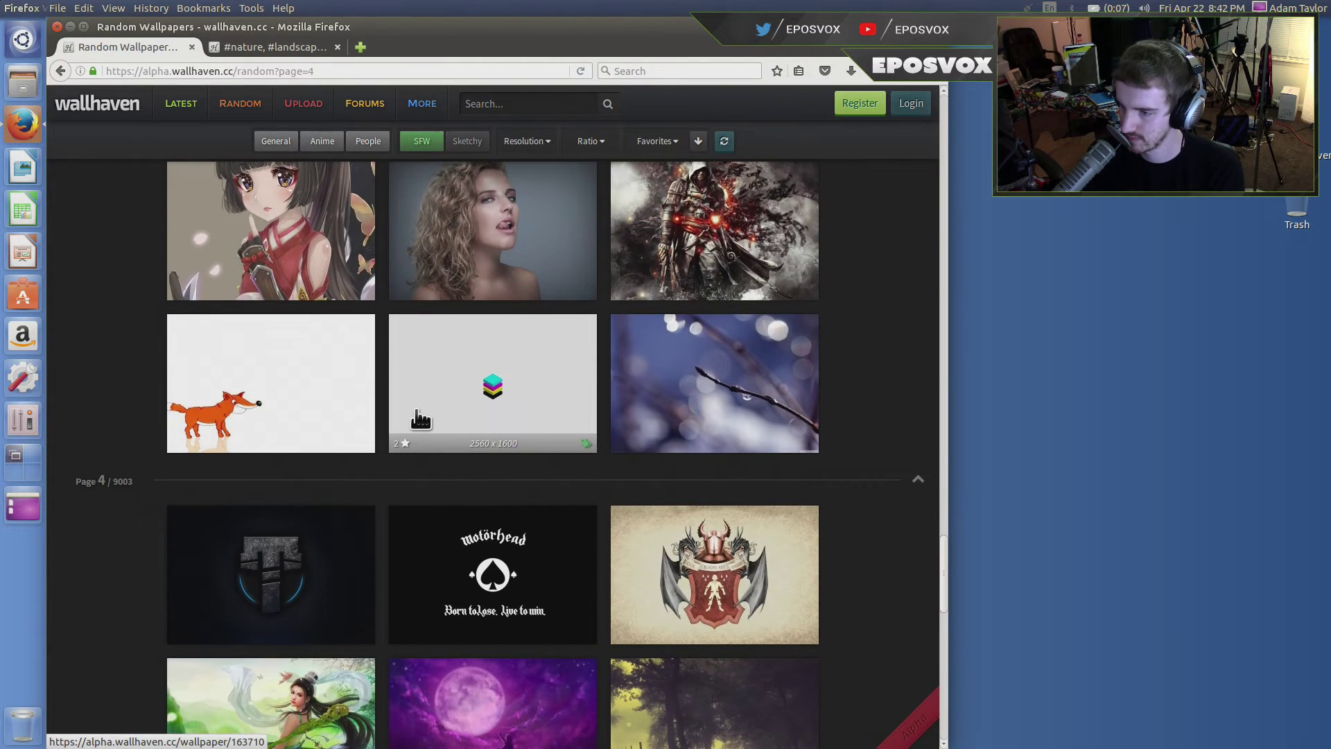
pyautogui.scroll(-5, 421, 418)
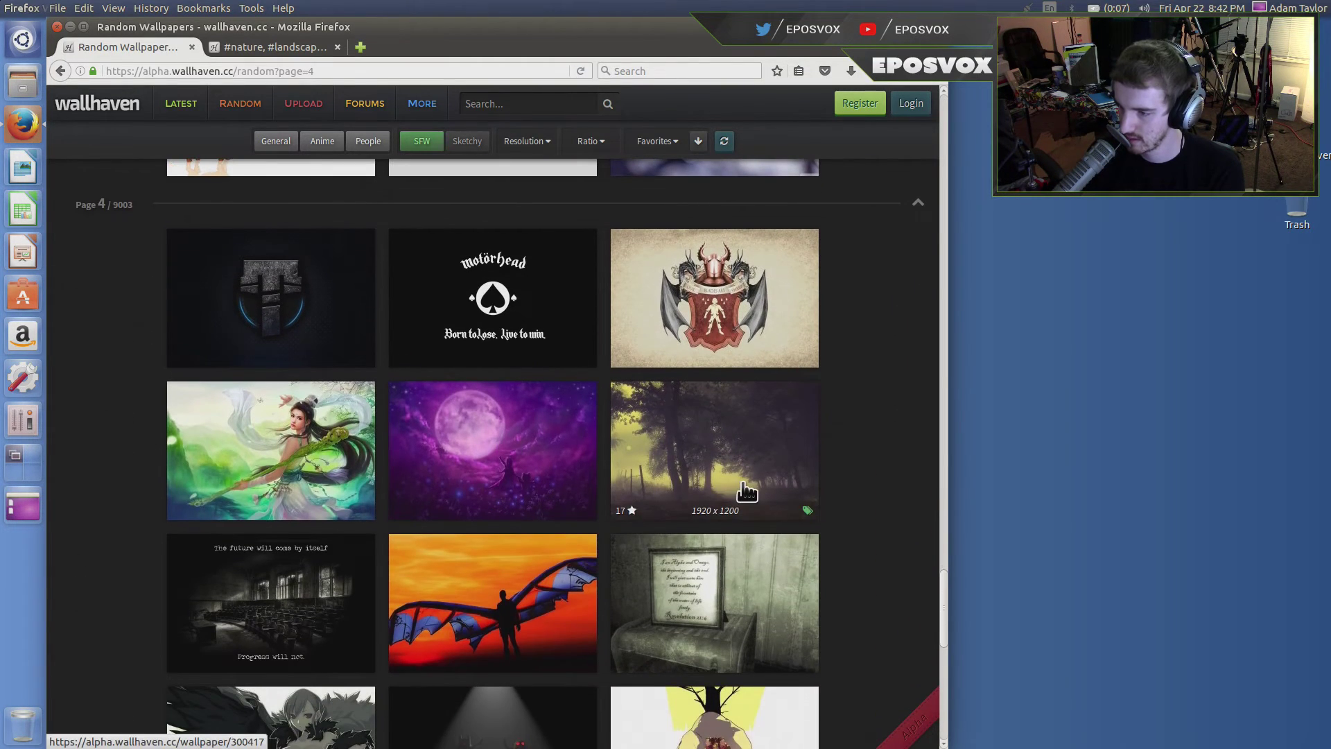
pyautogui.scroll(-2, 746, 488)
pyautogui.click(729, 416)
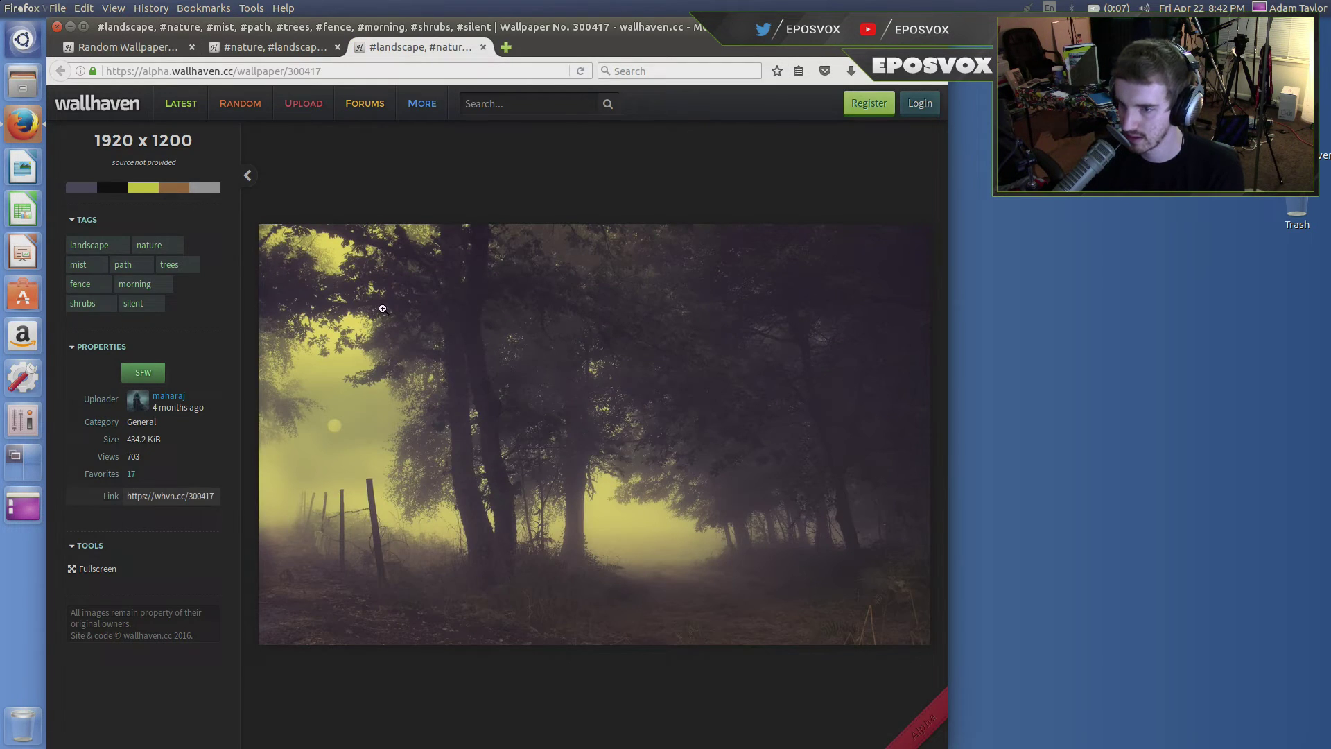
# Step: View the misty forest wallpaper enlarged on its page
pyautogui.click(383, 308)
pyautogui.rightClick(406, 303)
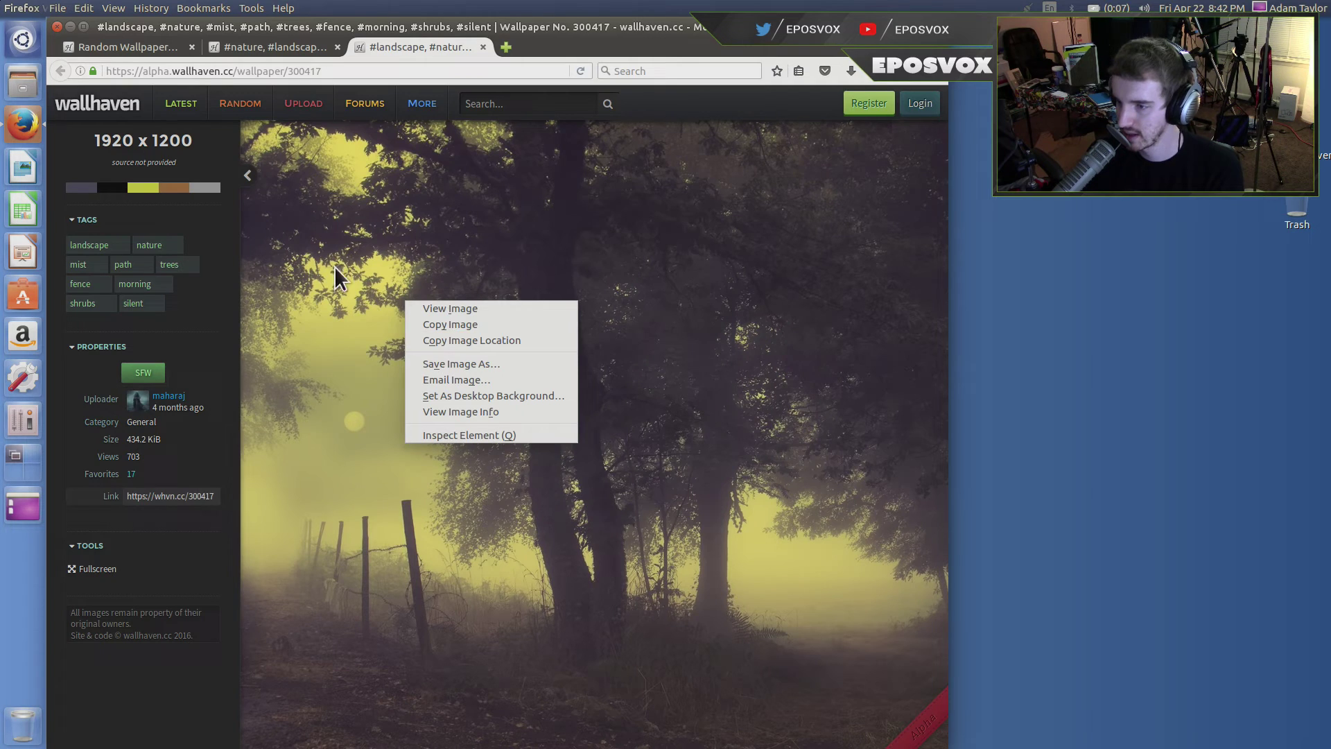
pyautogui.press('Escape')
pyautogui.click(368, 263)
pyautogui.click(368, 262)
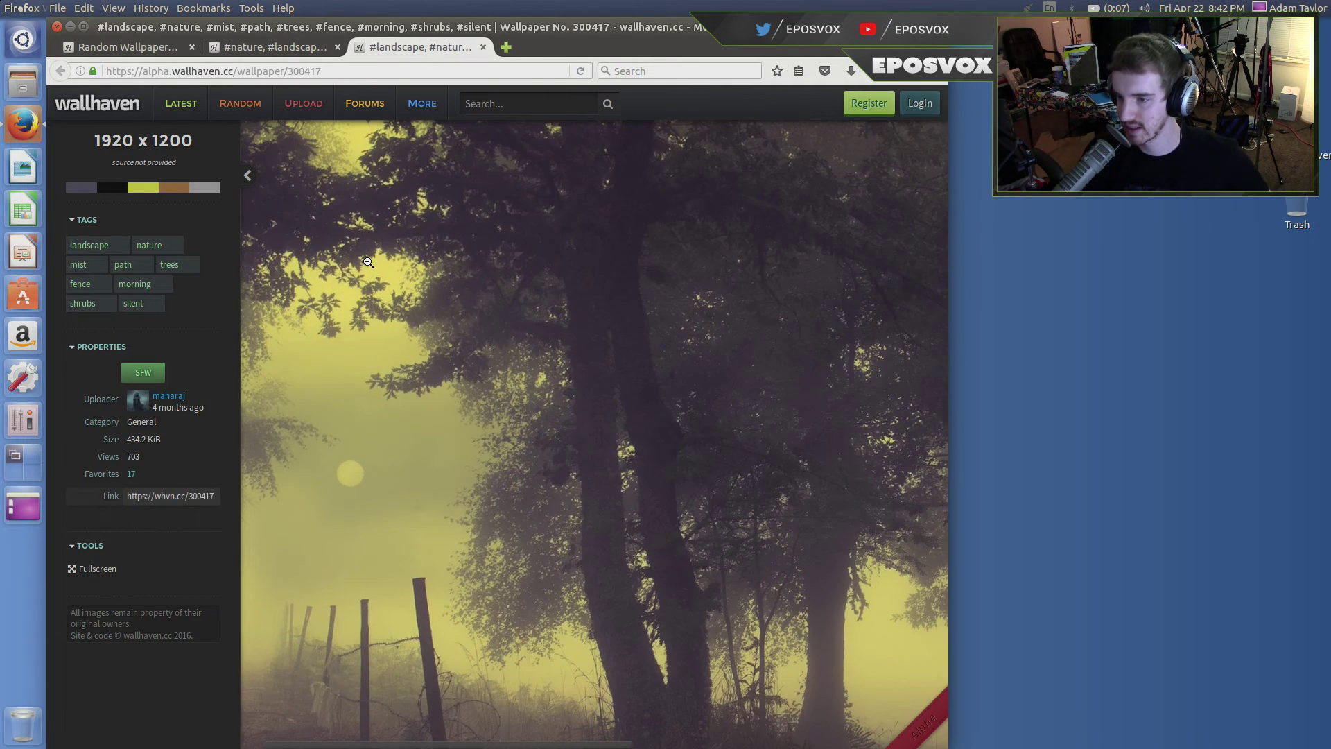
# Step: Set the misty forest image as the desktop background with the Center position, and minimize the browser to view the desktop
pyautogui.rightClick(378, 262)
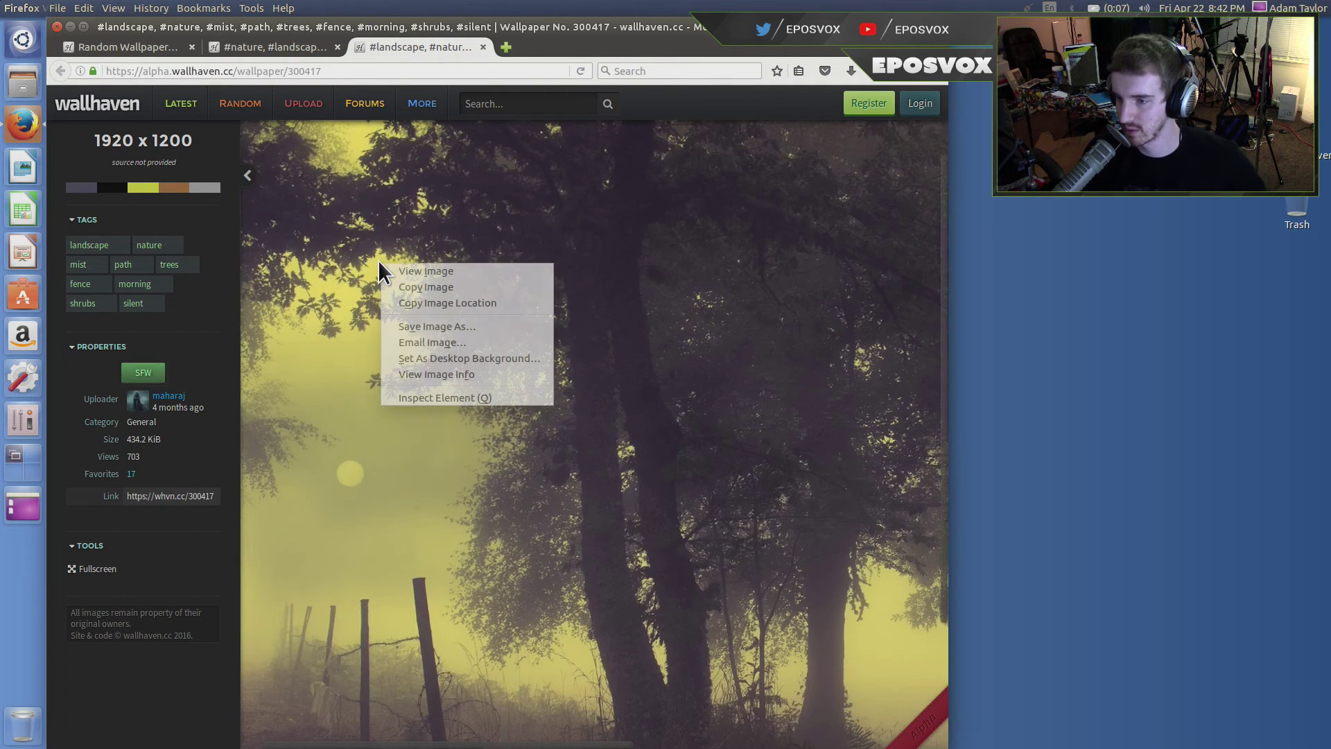
pyautogui.click(432, 352)
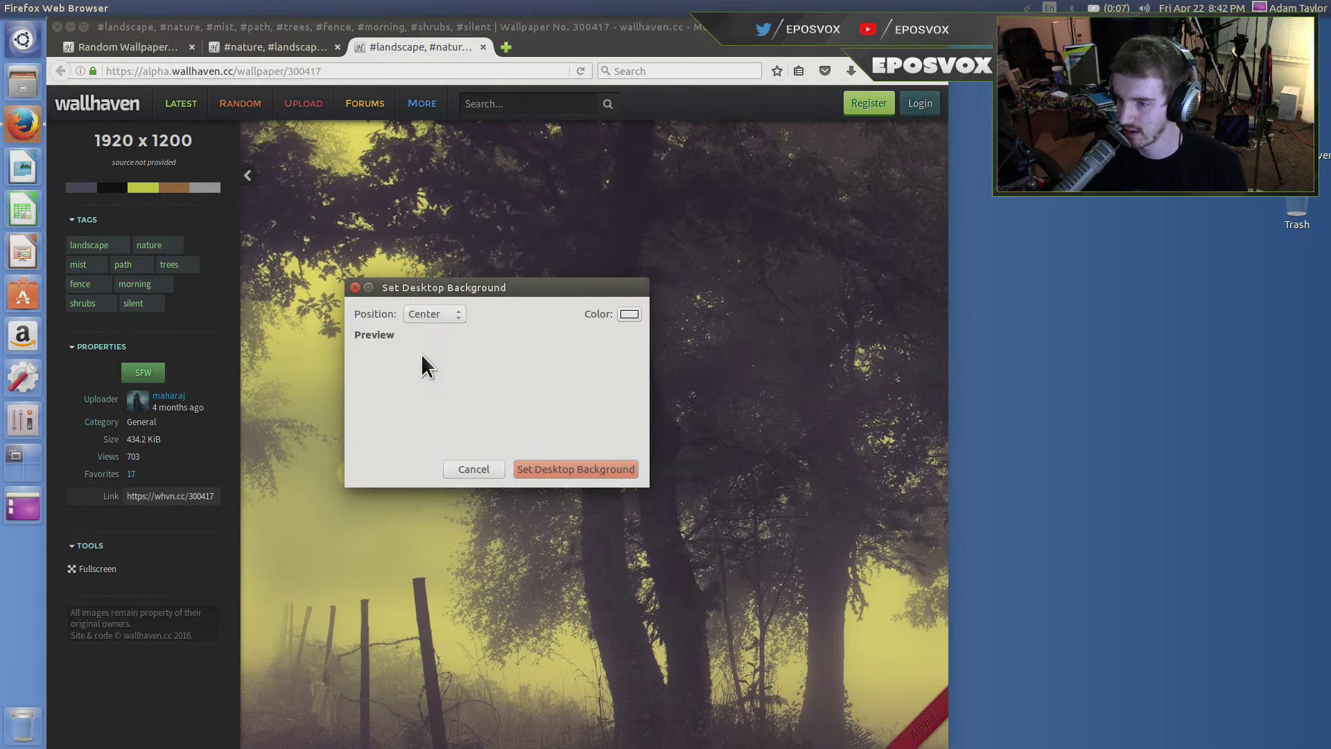
pyautogui.click(443, 314)
pyautogui.click(444, 313)
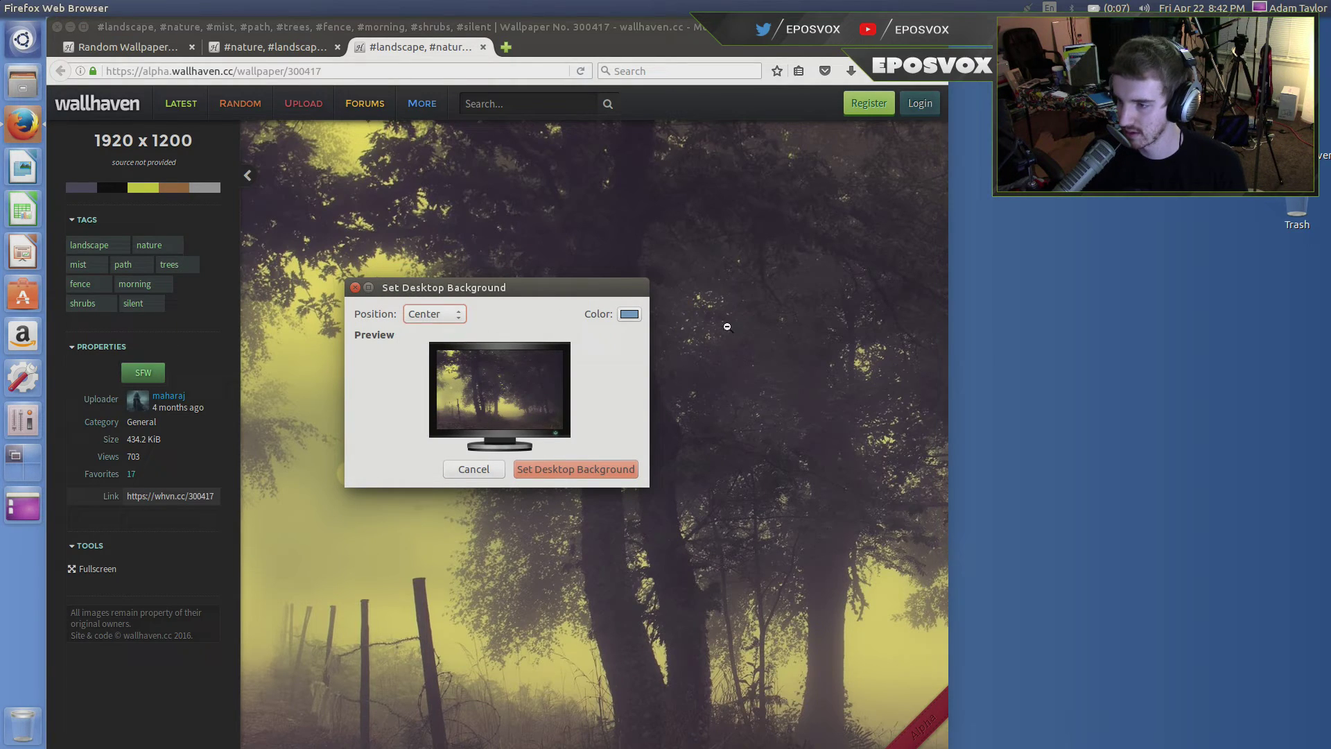
pyautogui.click(591, 477)
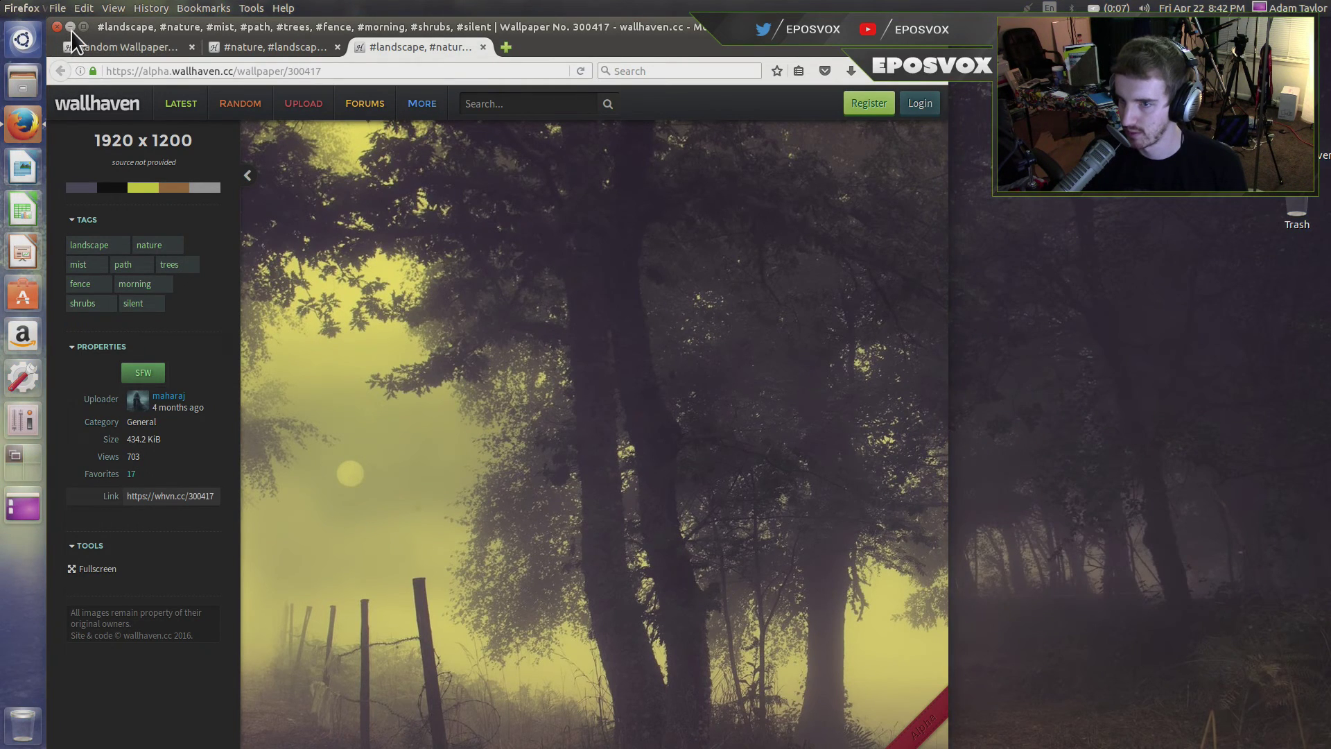
pyautogui.click(70, 27)
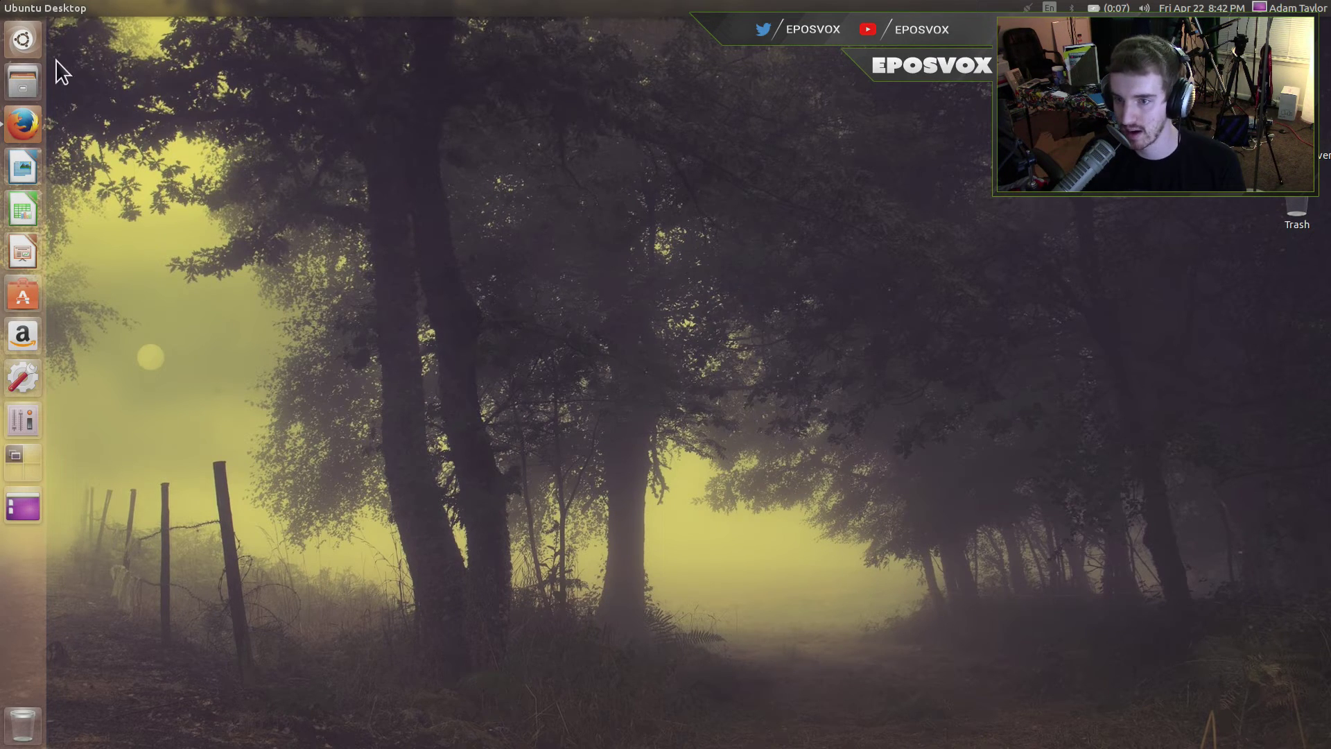
# Step: Restore Firefox, switch to the ocean sunset wallpaper's tab and enlarge the image
pyautogui.click(25, 111)
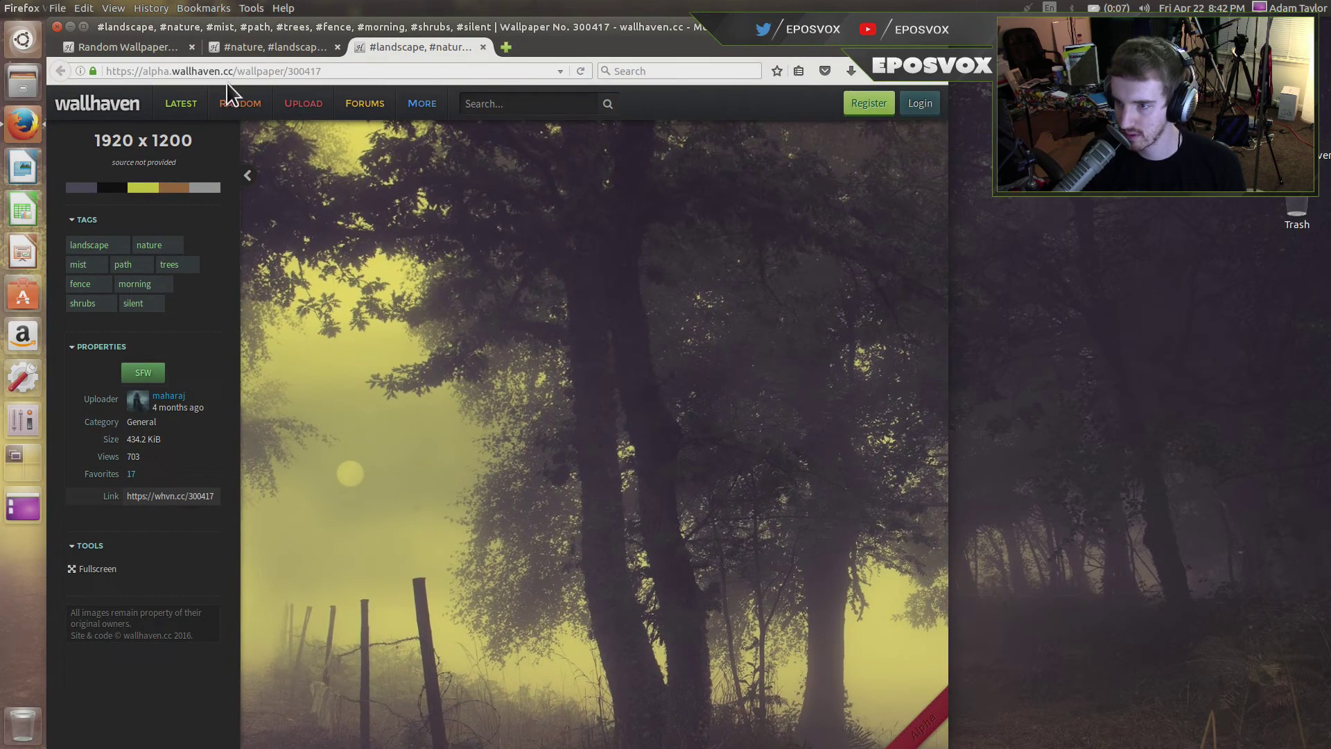
pyautogui.click(294, 48)
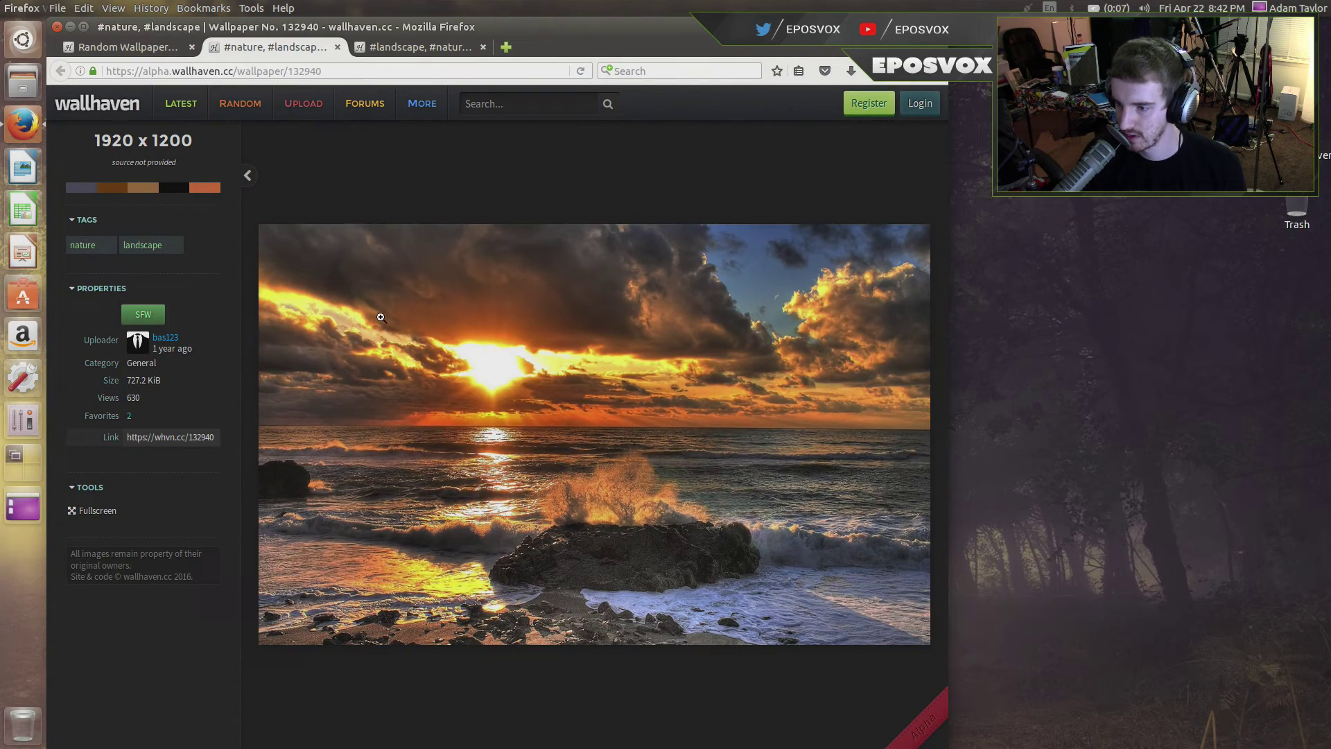
pyautogui.rightClick(380, 317)
pyautogui.click(374, 313)
pyautogui.rightClick(383, 312)
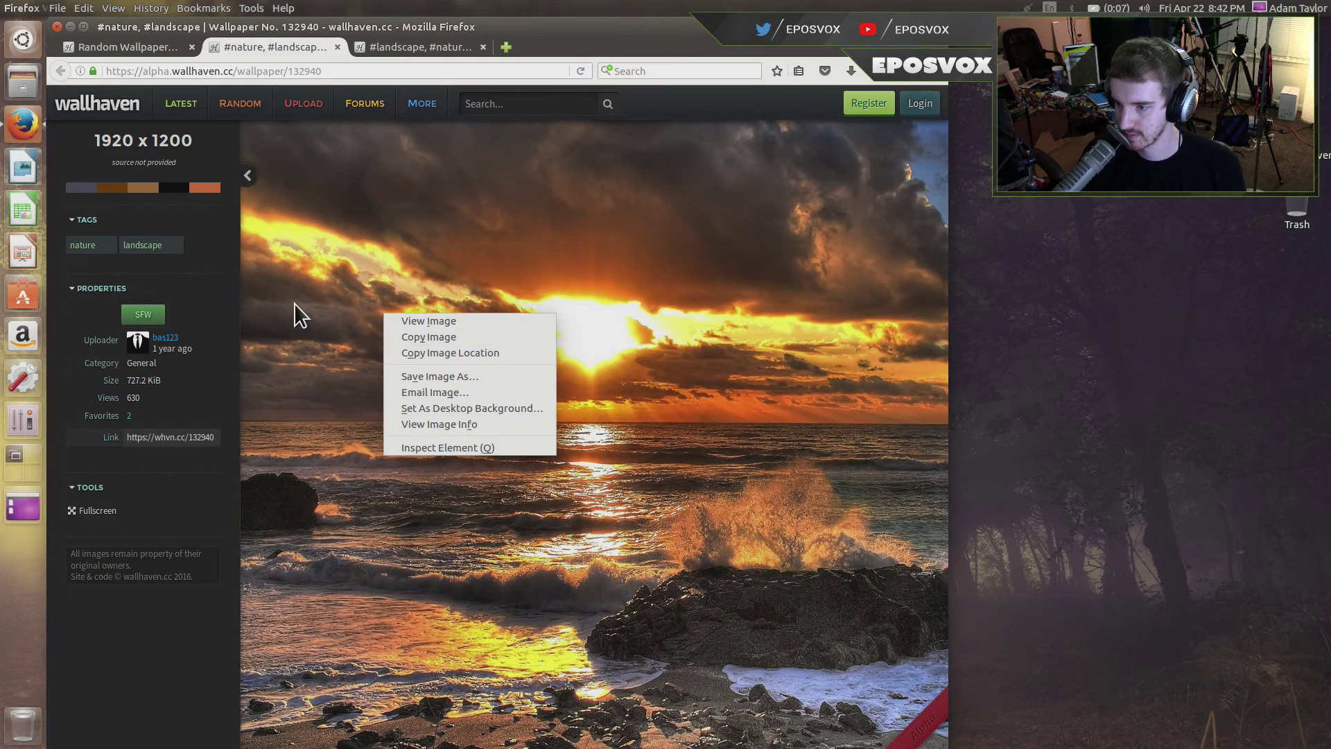
pyautogui.click(294, 302)
# Step: Start saving the ocean sunset image and create a folder named "wallpapers" inside Pictures as its destination
pyautogui.rightClick(381, 324)
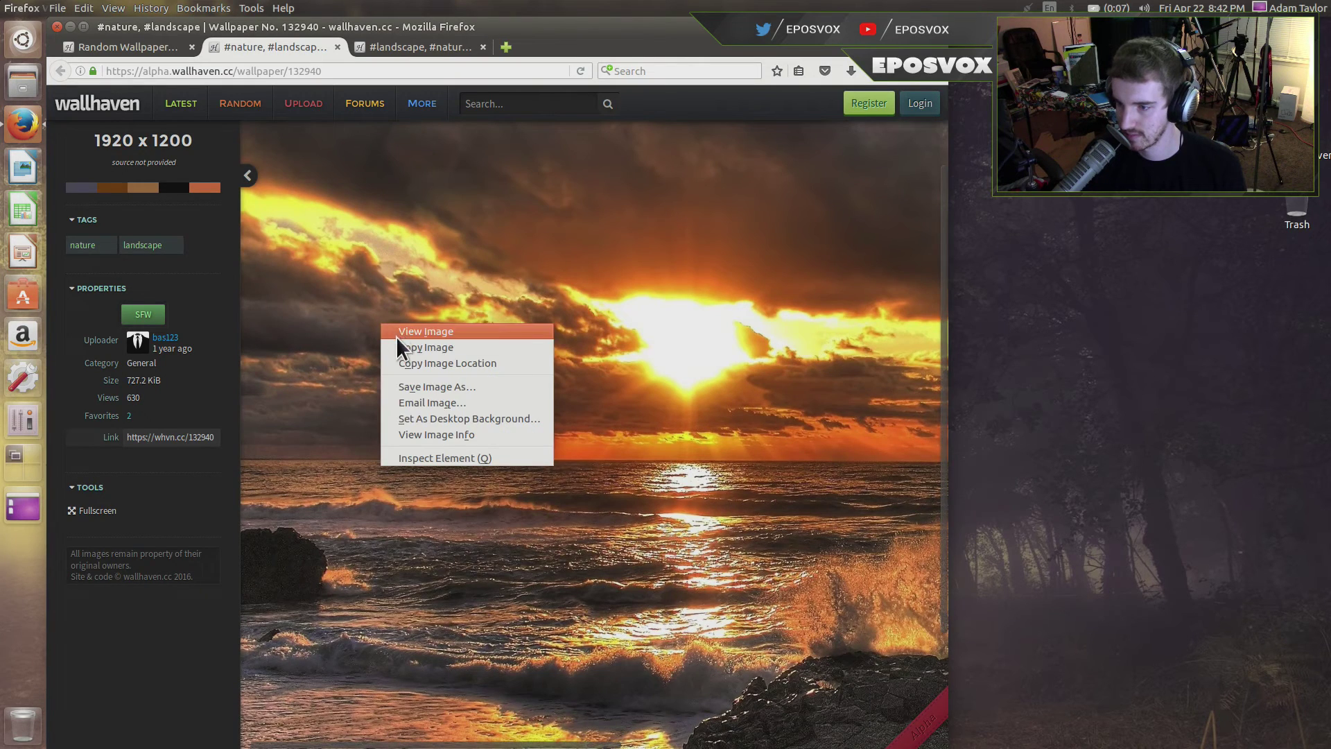
pyautogui.click(405, 386)
pyautogui.click(243, 411)
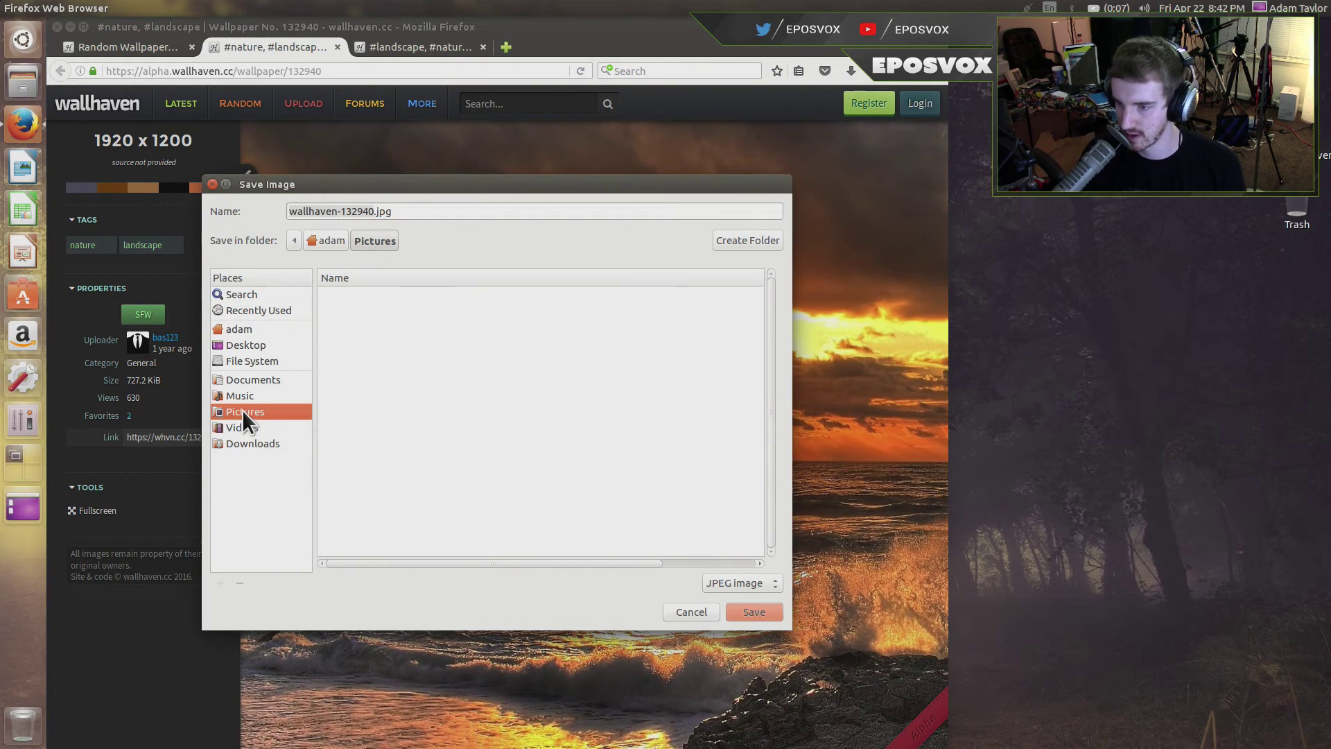
pyautogui.click(769, 235)
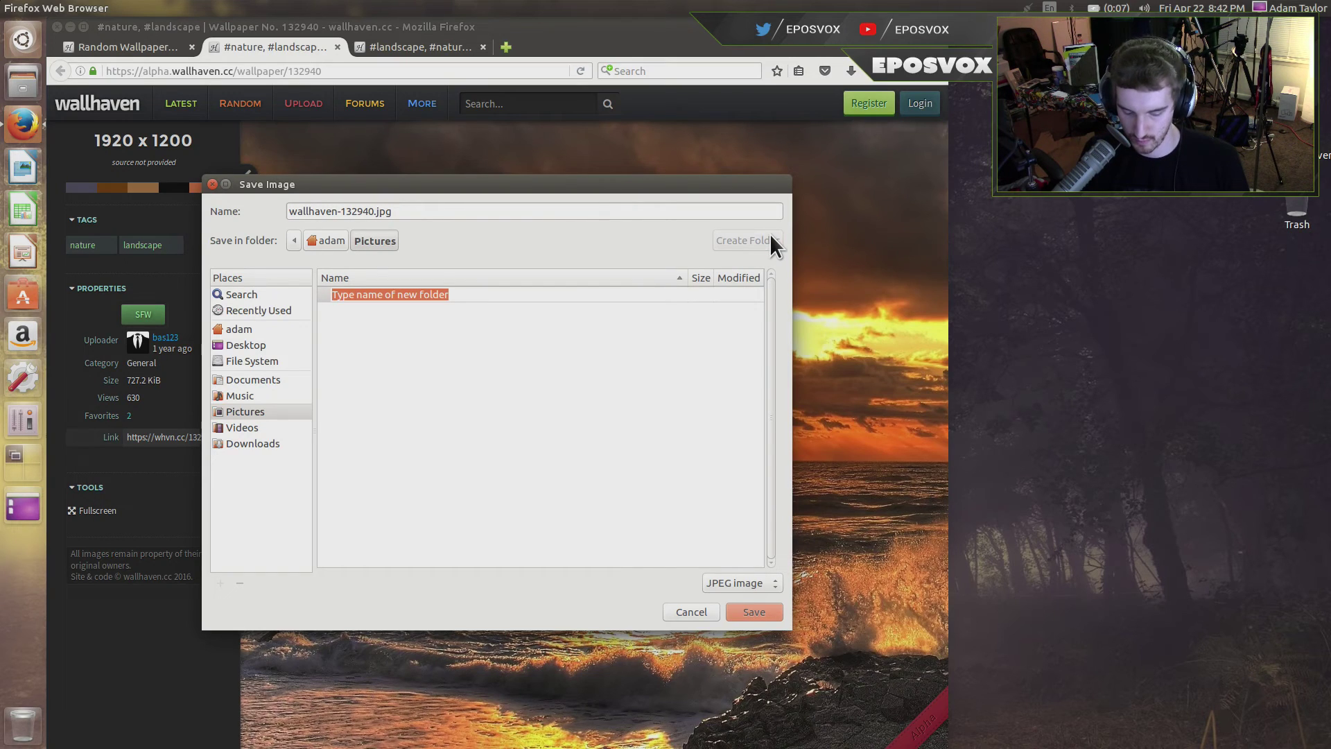
pyautogui.write('wallpapers')
pyautogui.press('Return')
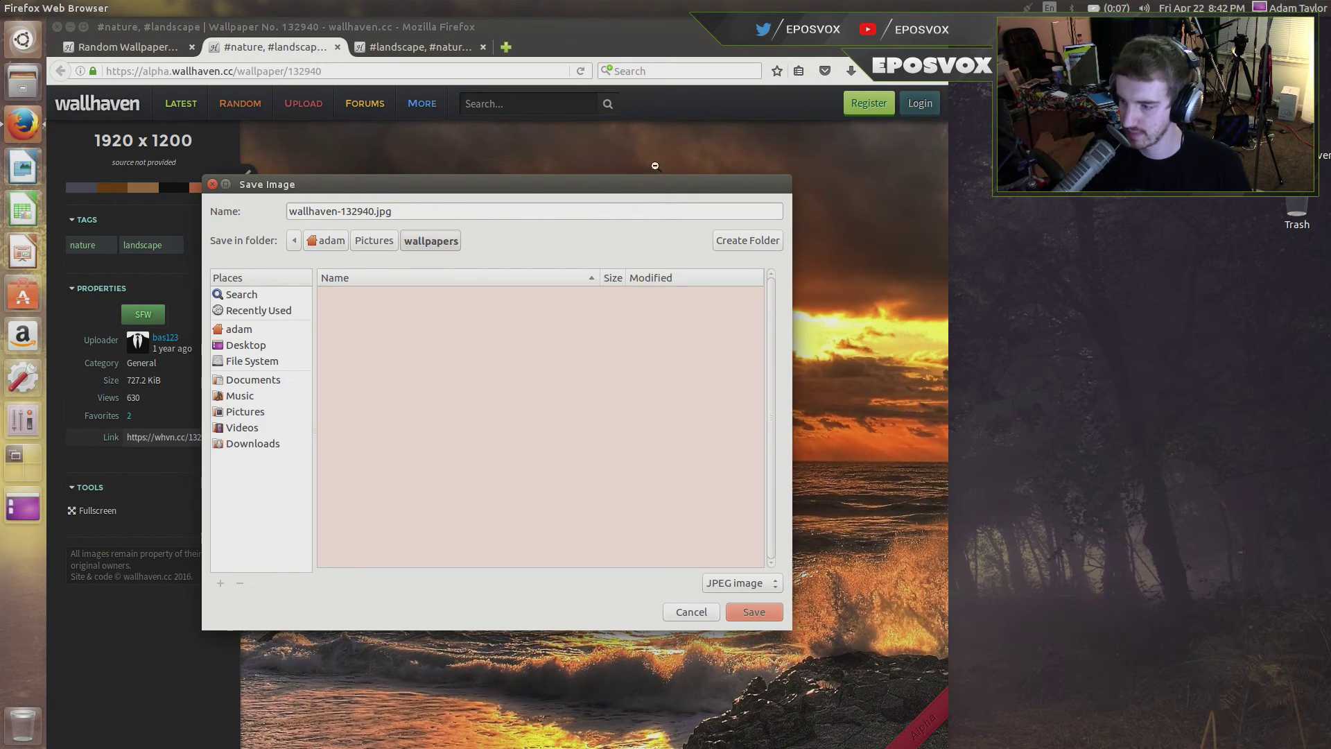
# Step: Save the ocean sunset and misty forest images into the wallpapers folder, closing each wallpaper's tab once its image is saved
pyautogui.click(753, 612)
pyautogui.click(337, 48)
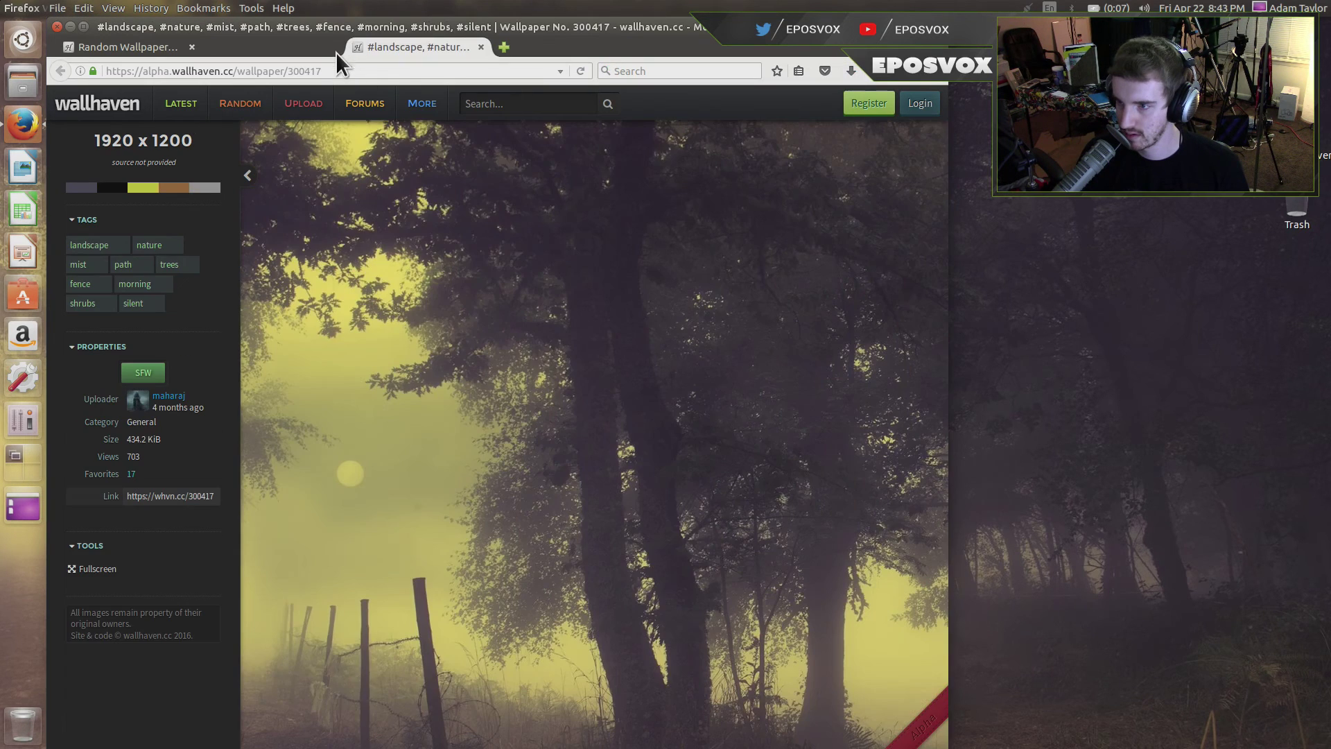
pyautogui.rightClick(412, 250)
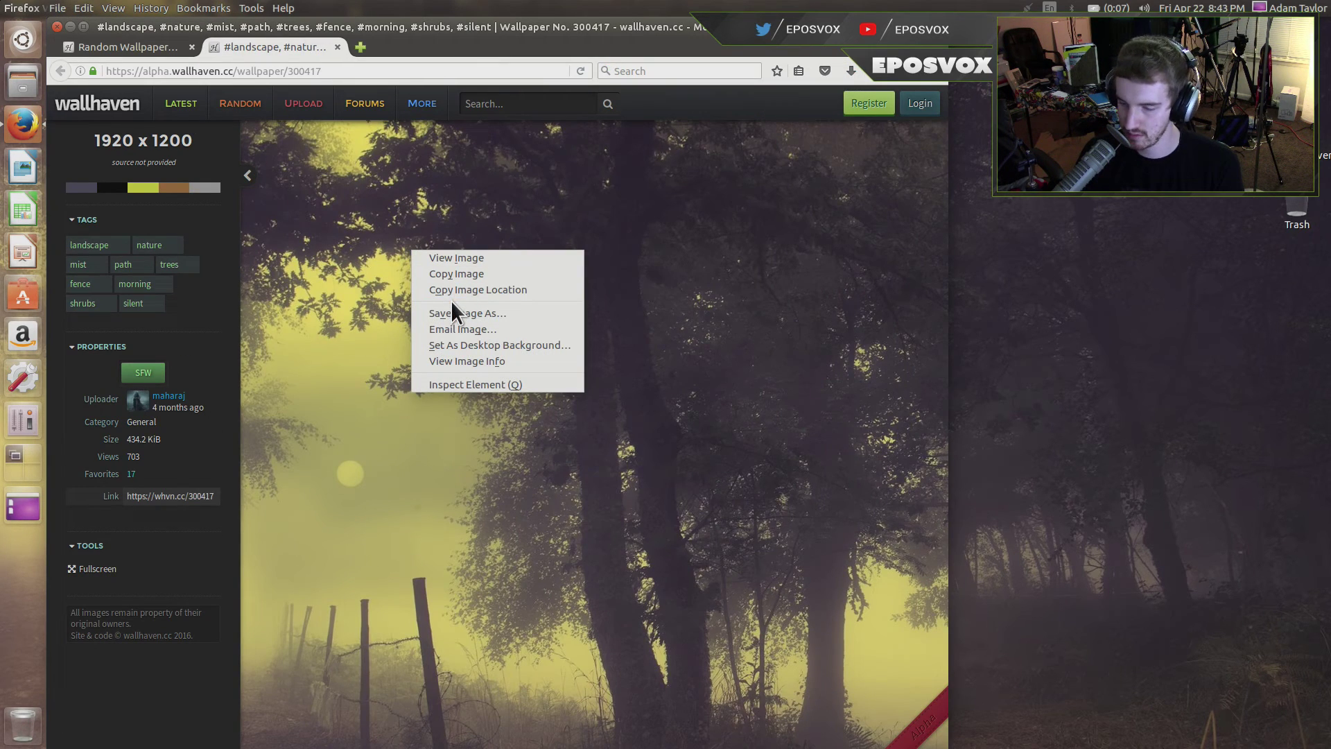
pyautogui.click(457, 312)
pyautogui.press('Return')
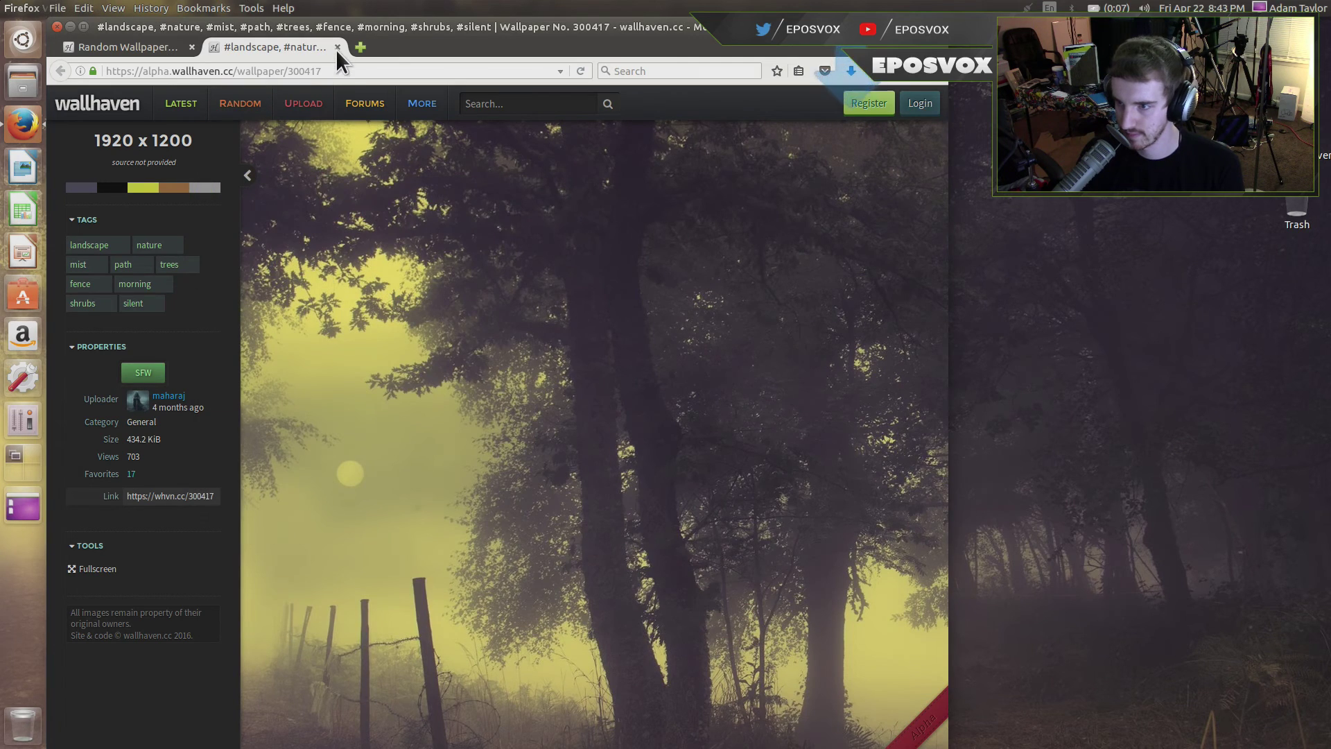
pyautogui.click(338, 48)
# Step: Browse further through the random wallpapers and open the pink space nebula wallpaper
pyautogui.scroll(-5, 375, 409)
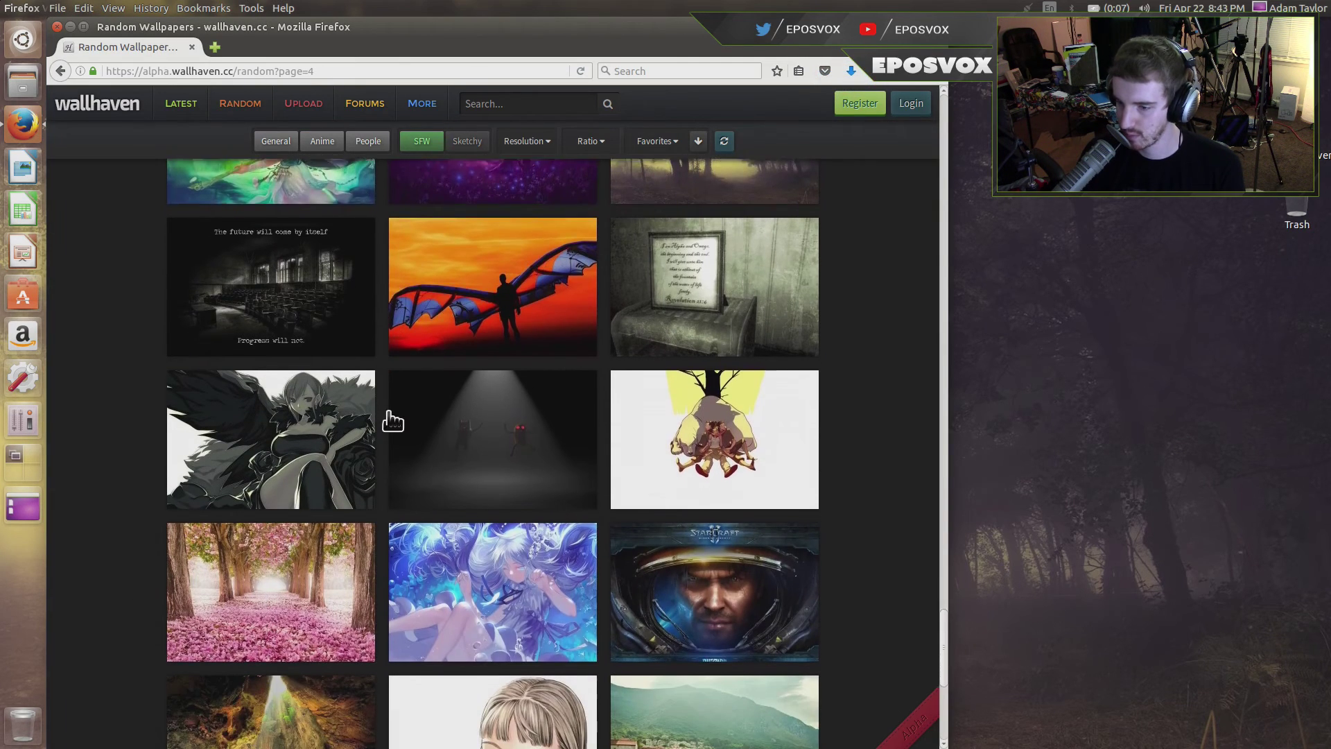
pyautogui.scroll(-10, 393, 420)
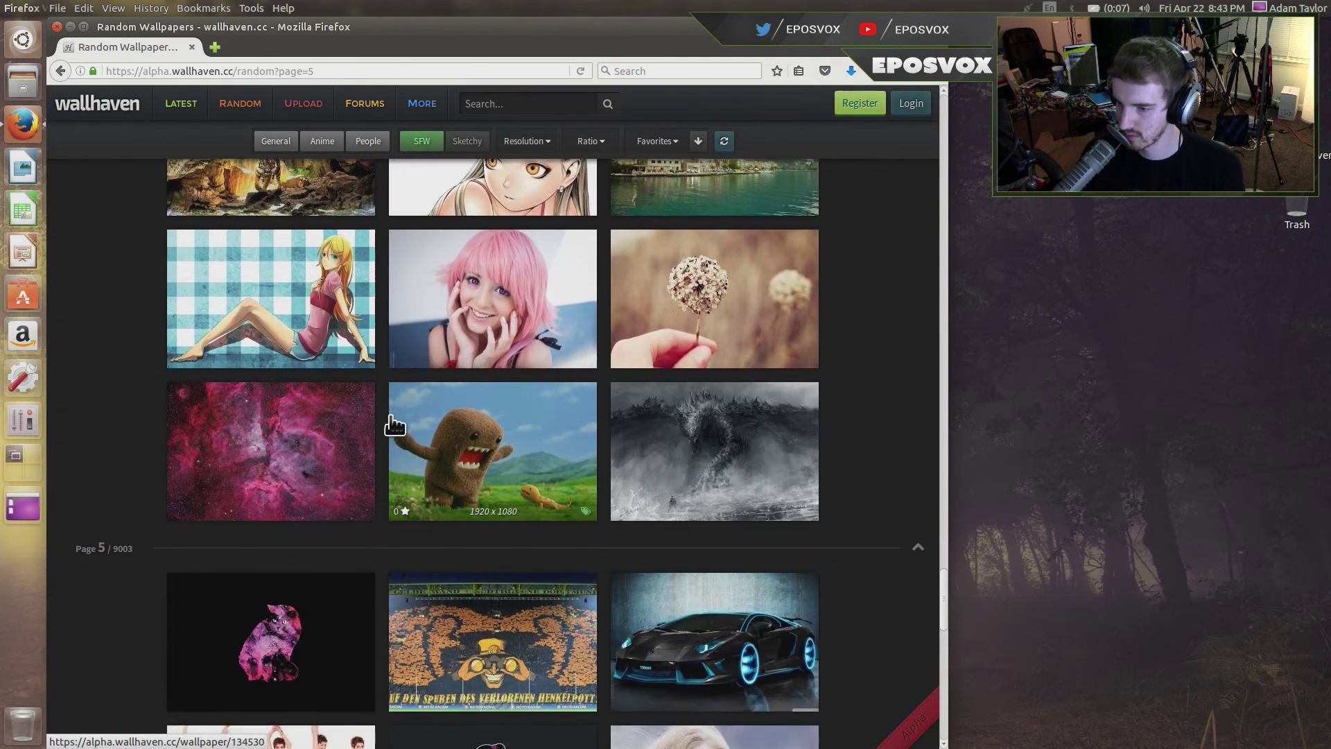
pyautogui.scroll(-3, 393, 425)
pyautogui.click(277, 299)
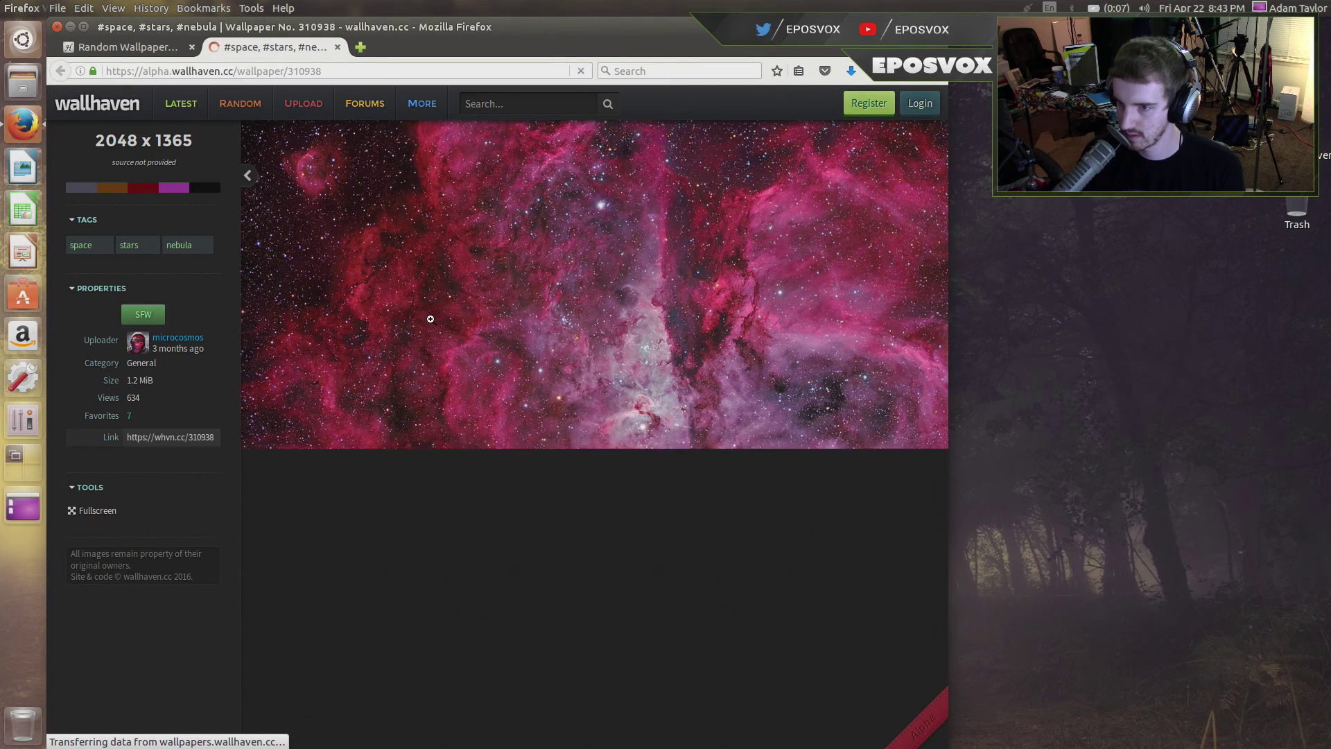
# Step: Save the nebula image as wallhaven-310938.jpg in the wallpapers folder and close Firefox with all its tabs
pyautogui.rightClick(410, 290)
pyautogui.press('Escape')
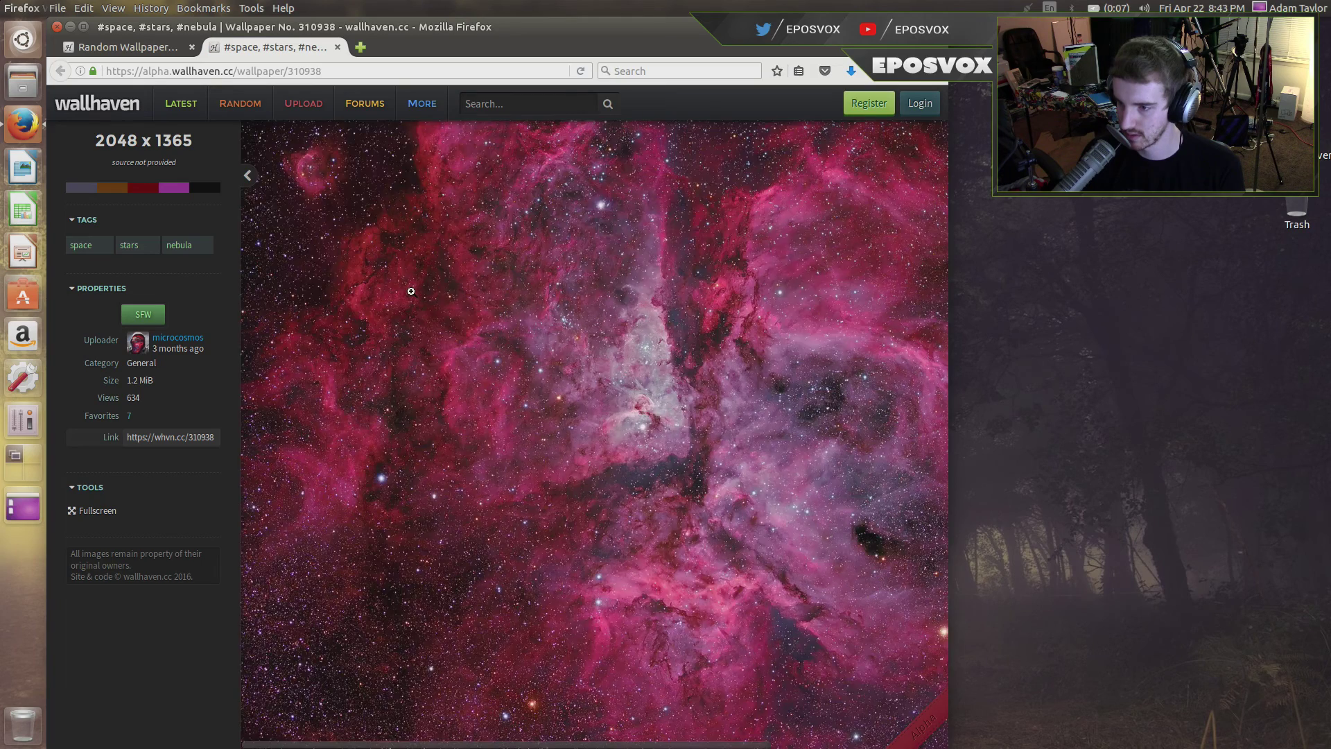
pyautogui.rightClick(411, 291)
pyautogui.click(456, 344)
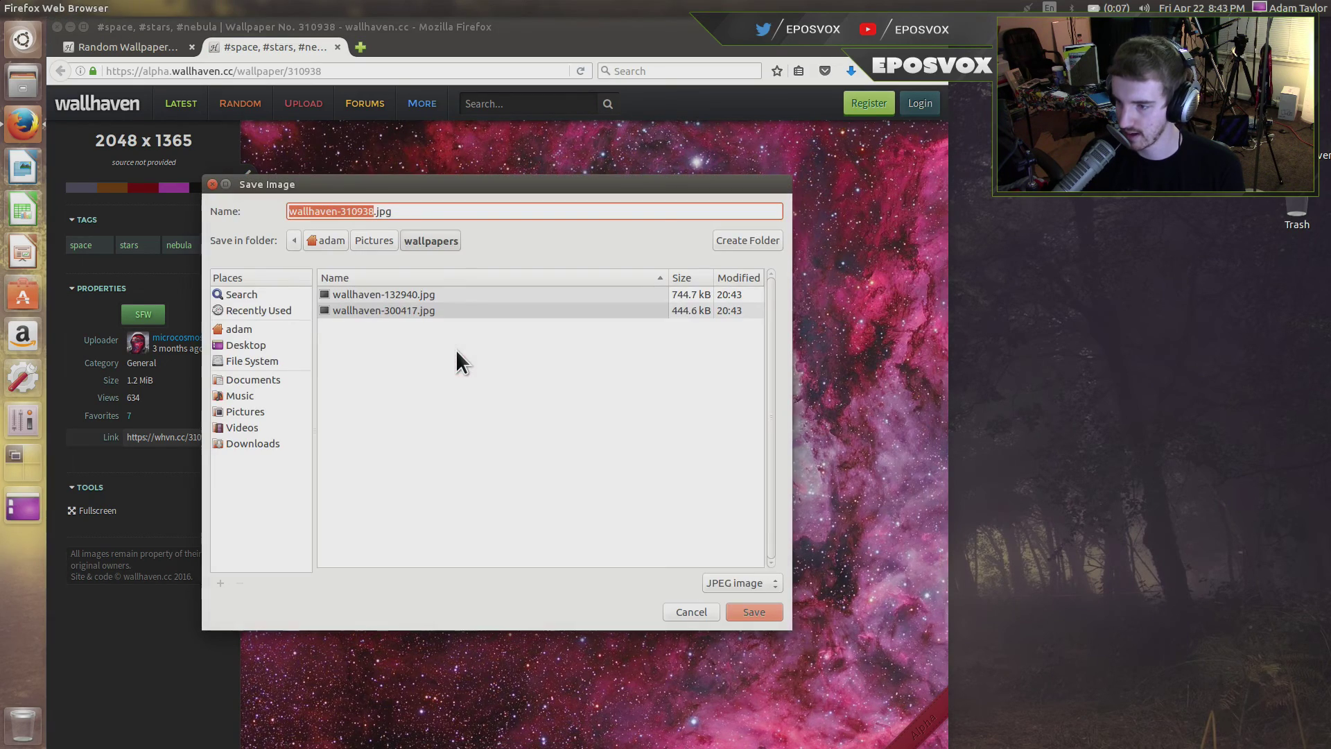
pyautogui.press('Return')
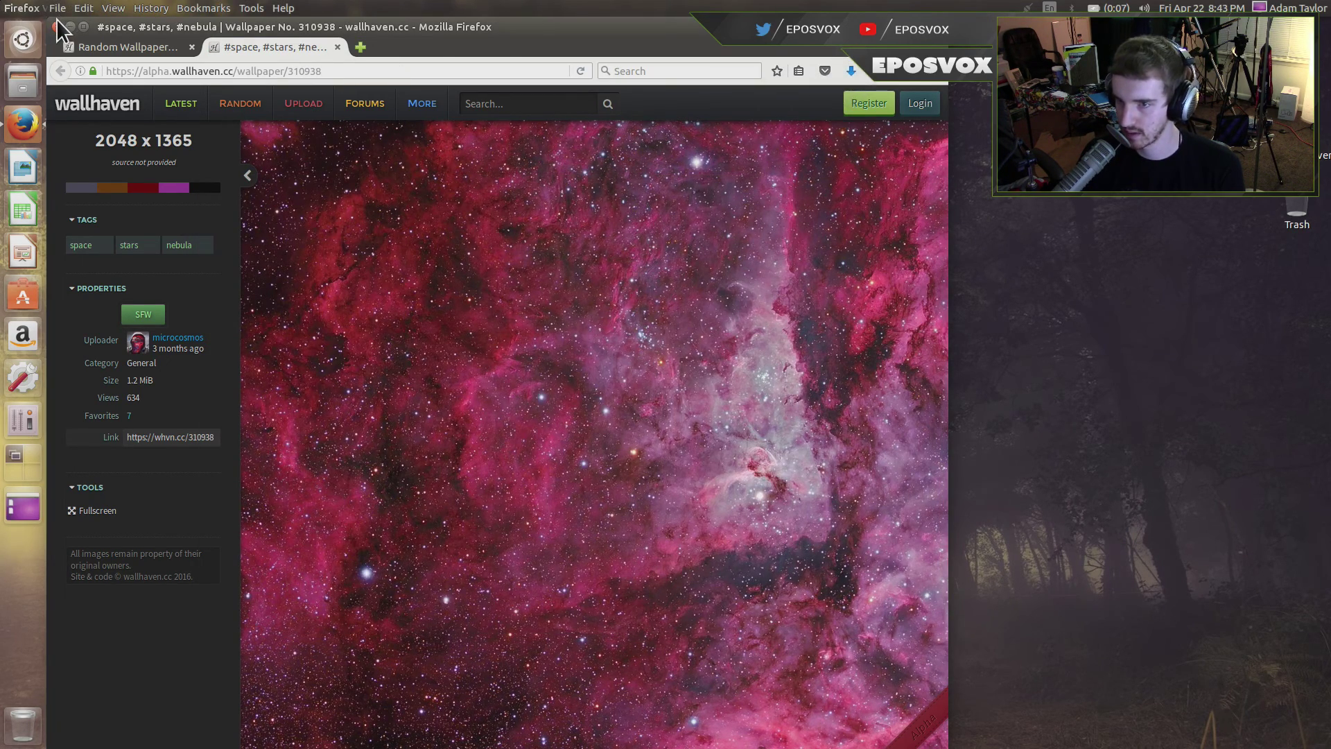
pyautogui.click(56, 27)
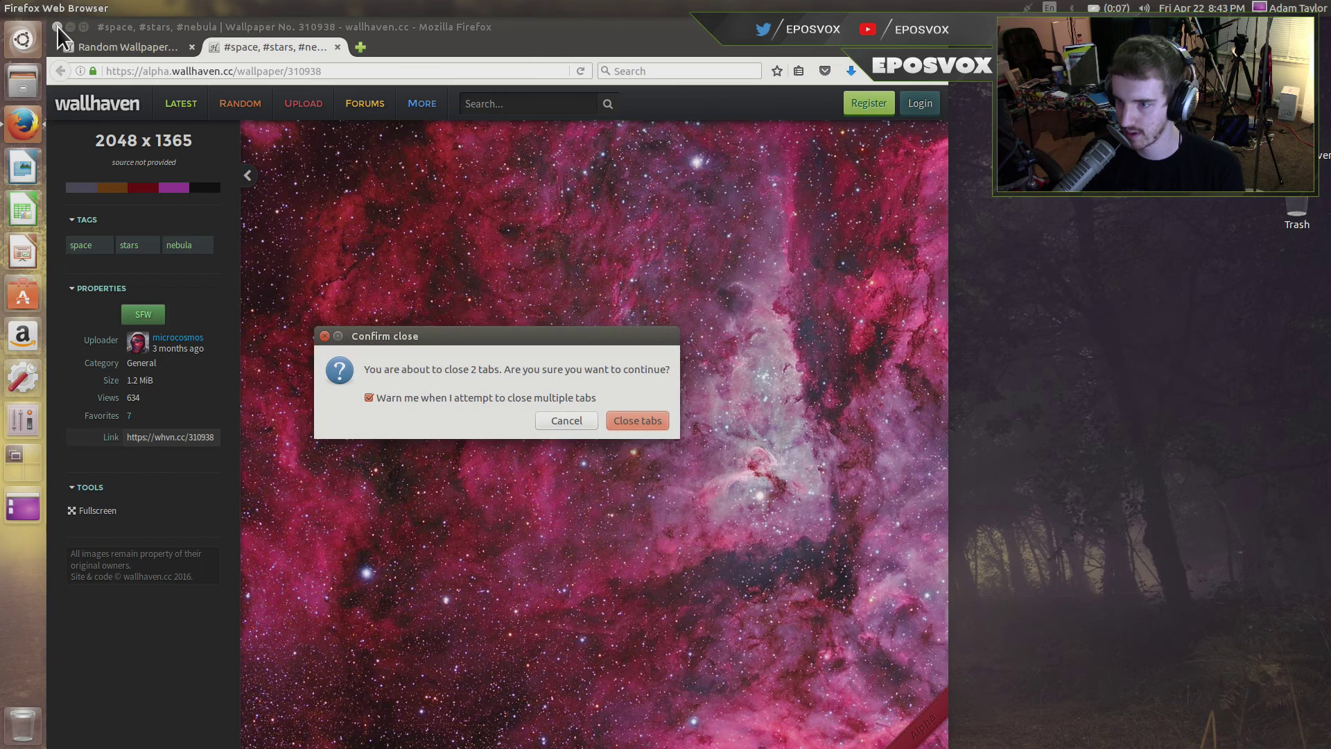
pyautogui.click(651, 430)
# Step: Open the desktop background settings and set the background source to Pictures Folder
pyautogui.rightClick(510, 362)
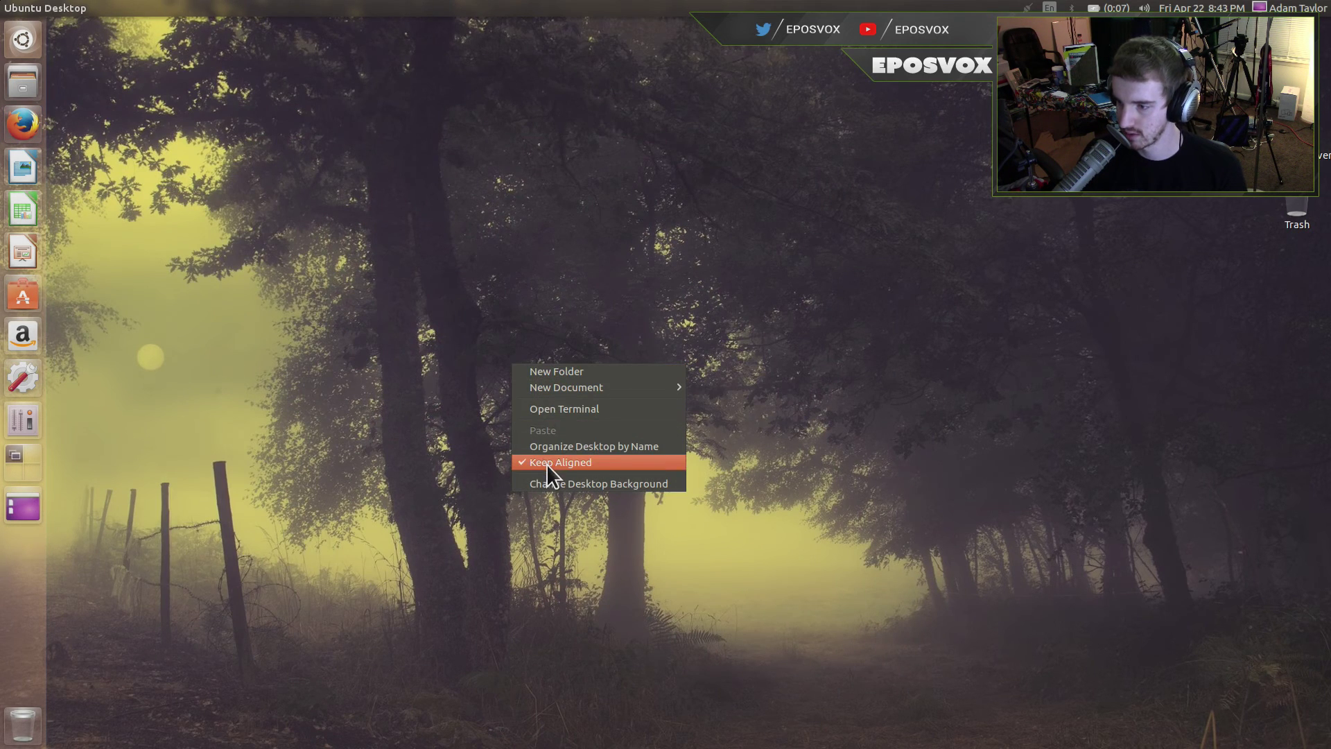
pyautogui.click(551, 483)
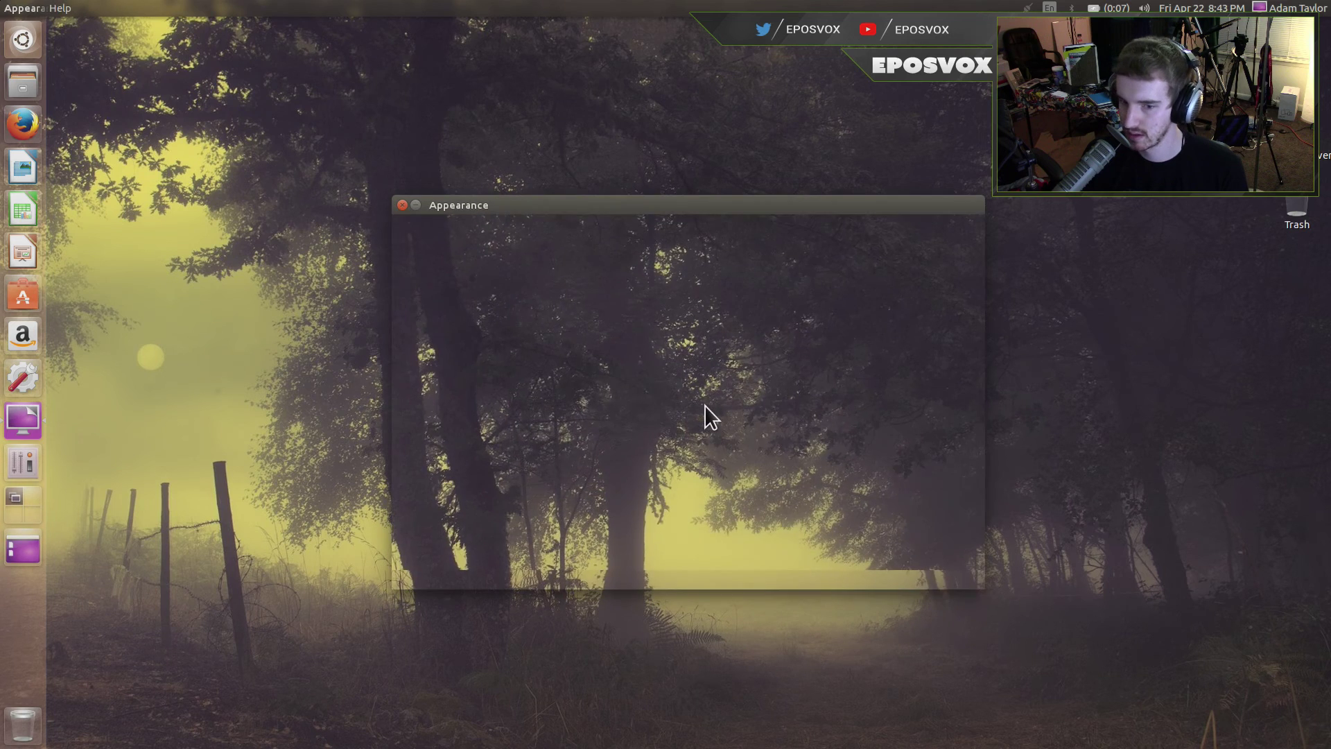
pyautogui.click(821, 303)
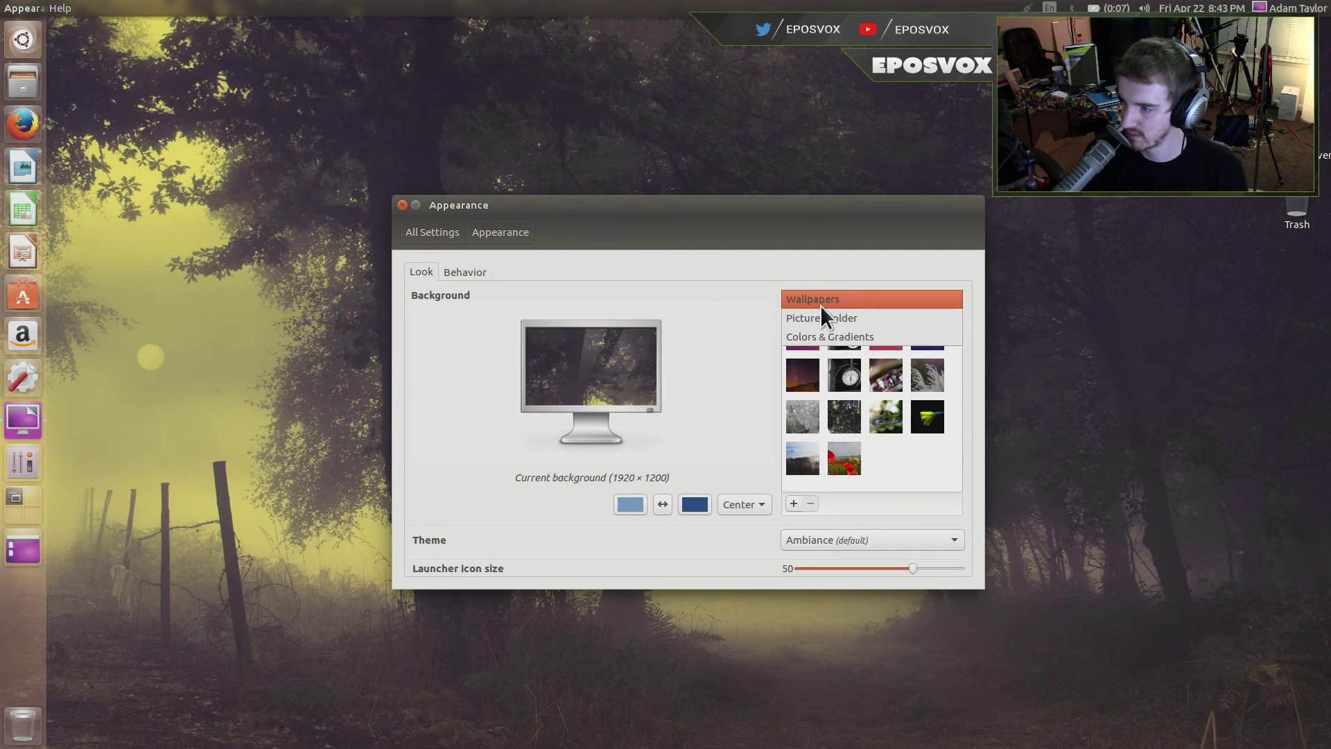
pyautogui.click(818, 316)
# Step: Add all the images from the wallpapers folder inside Pictures to the available backgrounds
pyautogui.click(792, 504)
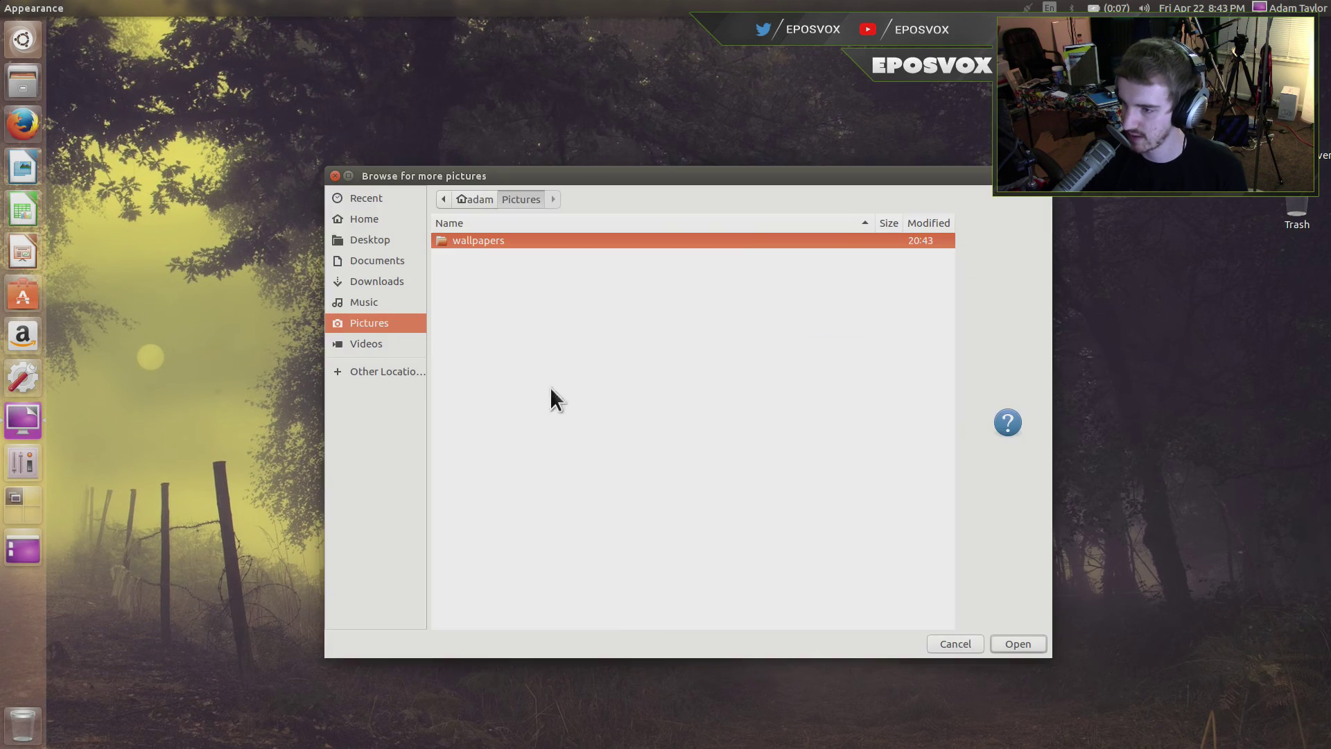
pyautogui.doubleClick(463, 242)
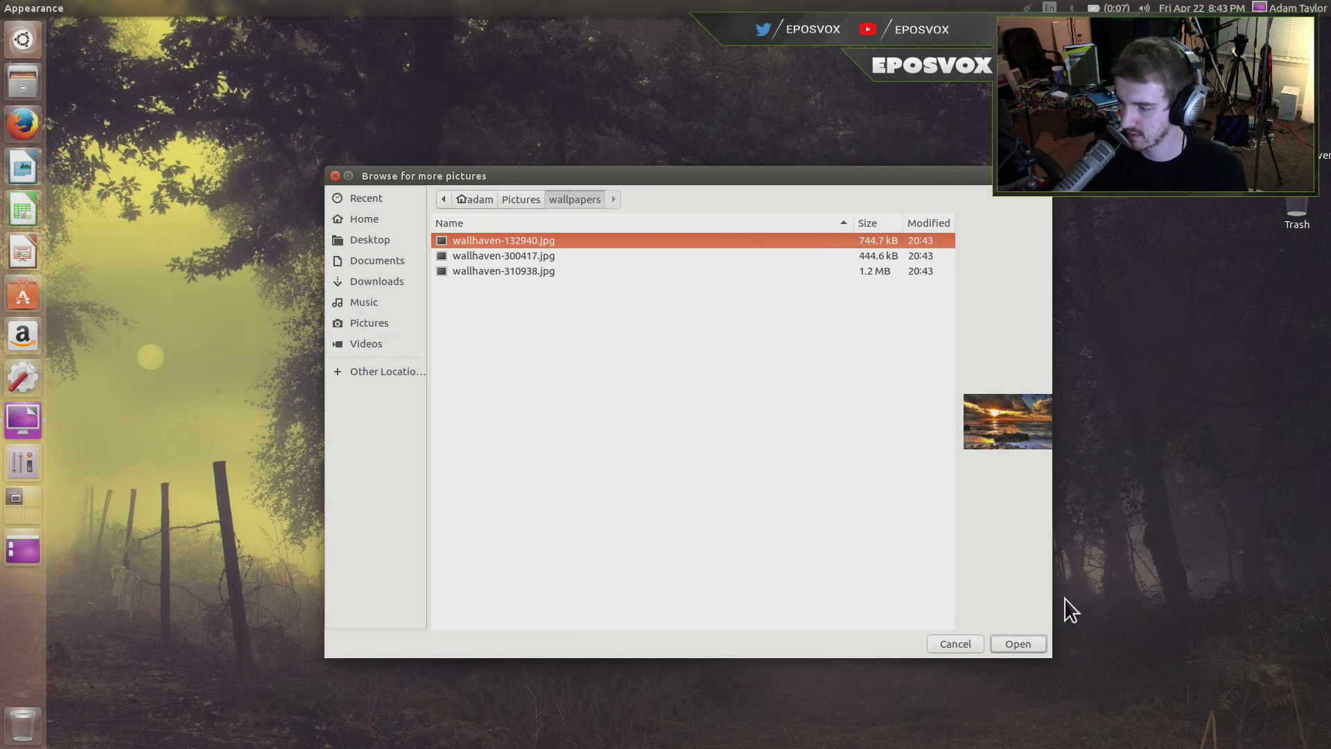
pyautogui.click(468, 255)
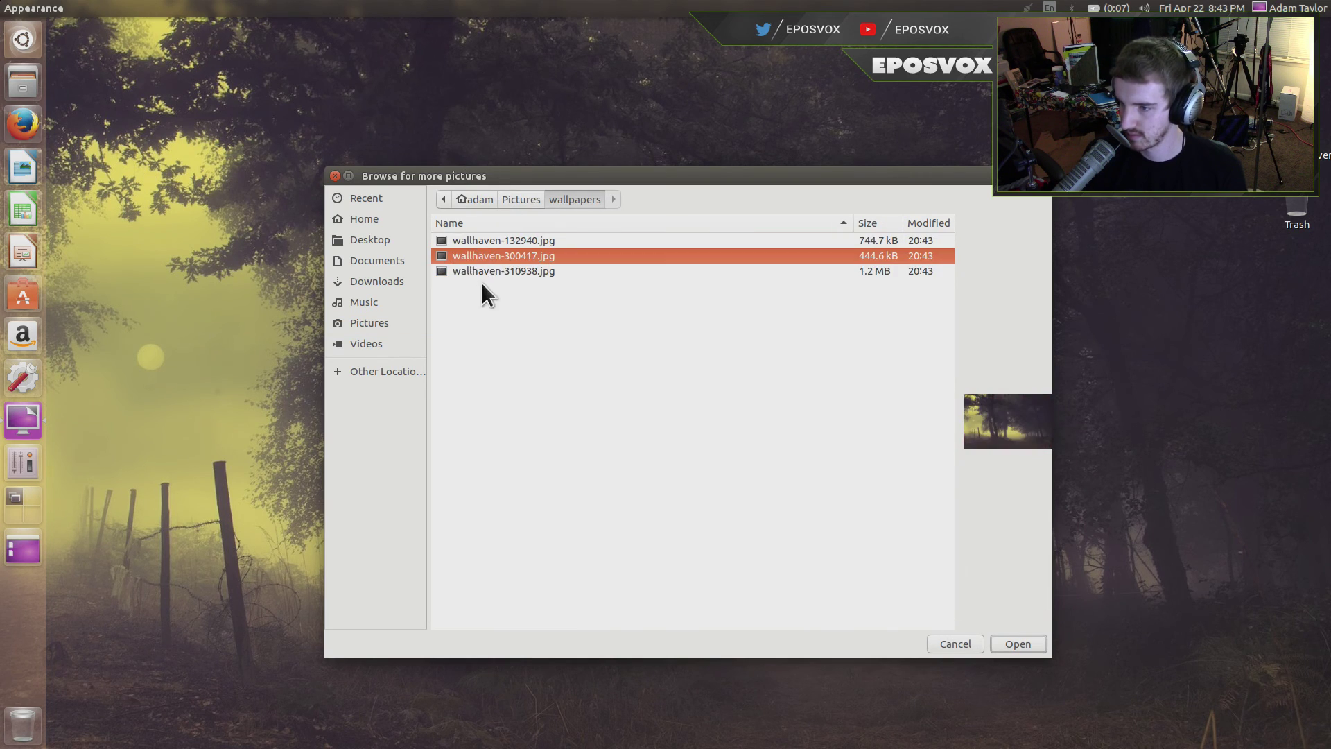
pyautogui.hotkey('ctrl', 'a')
pyautogui.click(1022, 633)
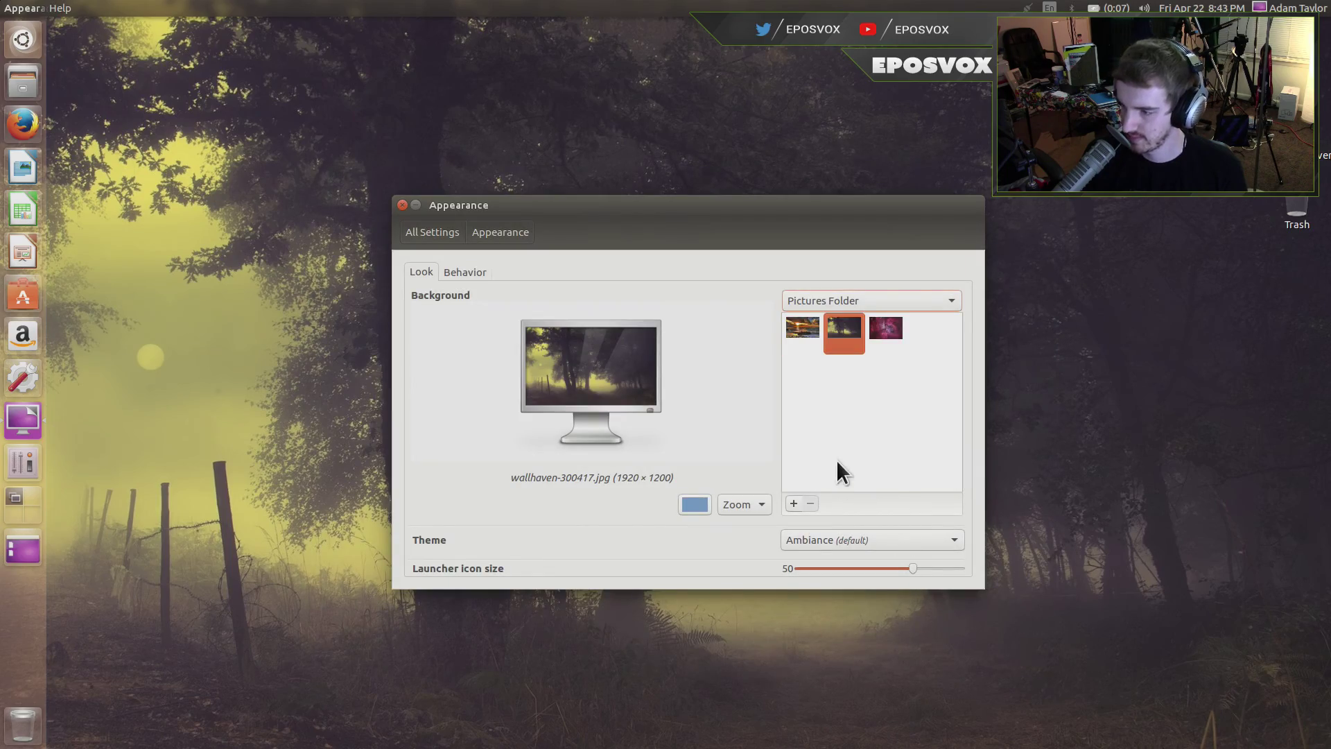
# Step: Try the ocean sunset and nebula backgrounds, settle on the misty forest image wallhaven-300417.jpg, and close the appearance settings
pyautogui.click(803, 326)
pyautogui.click(875, 326)
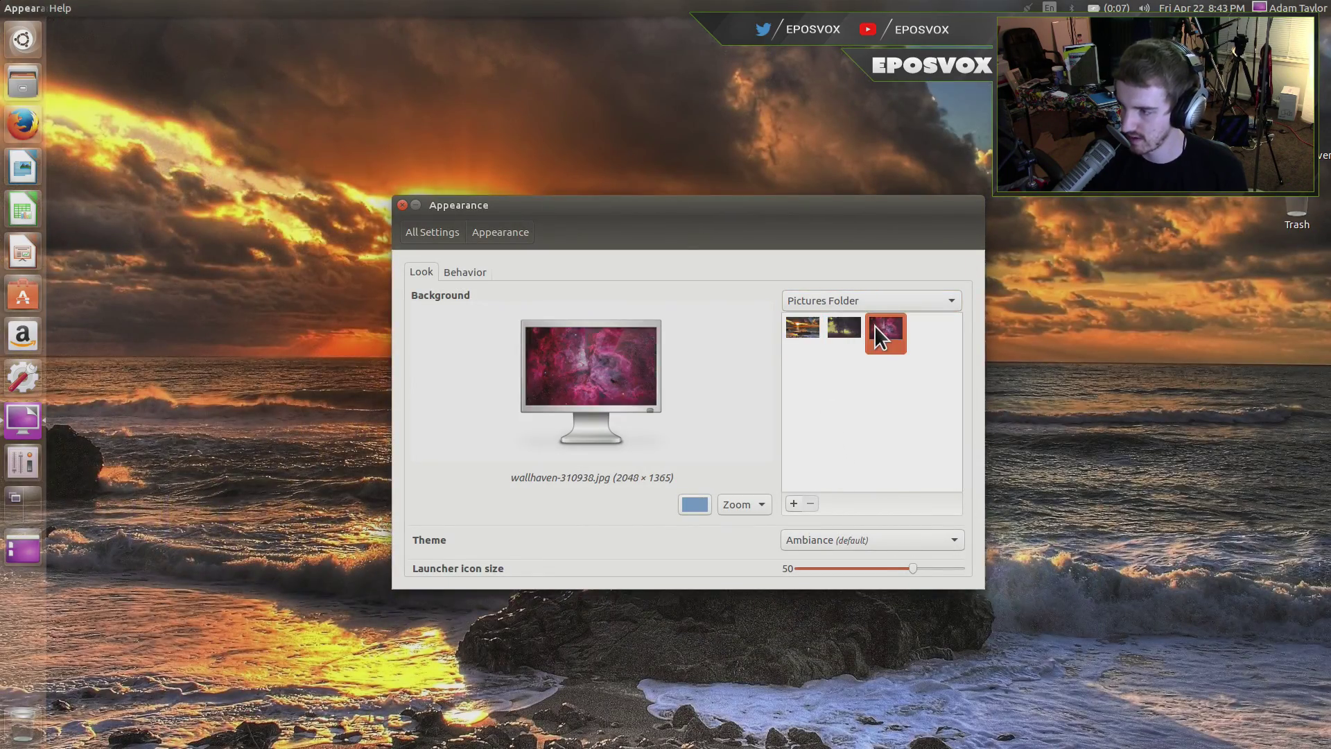
pyautogui.click(850, 327)
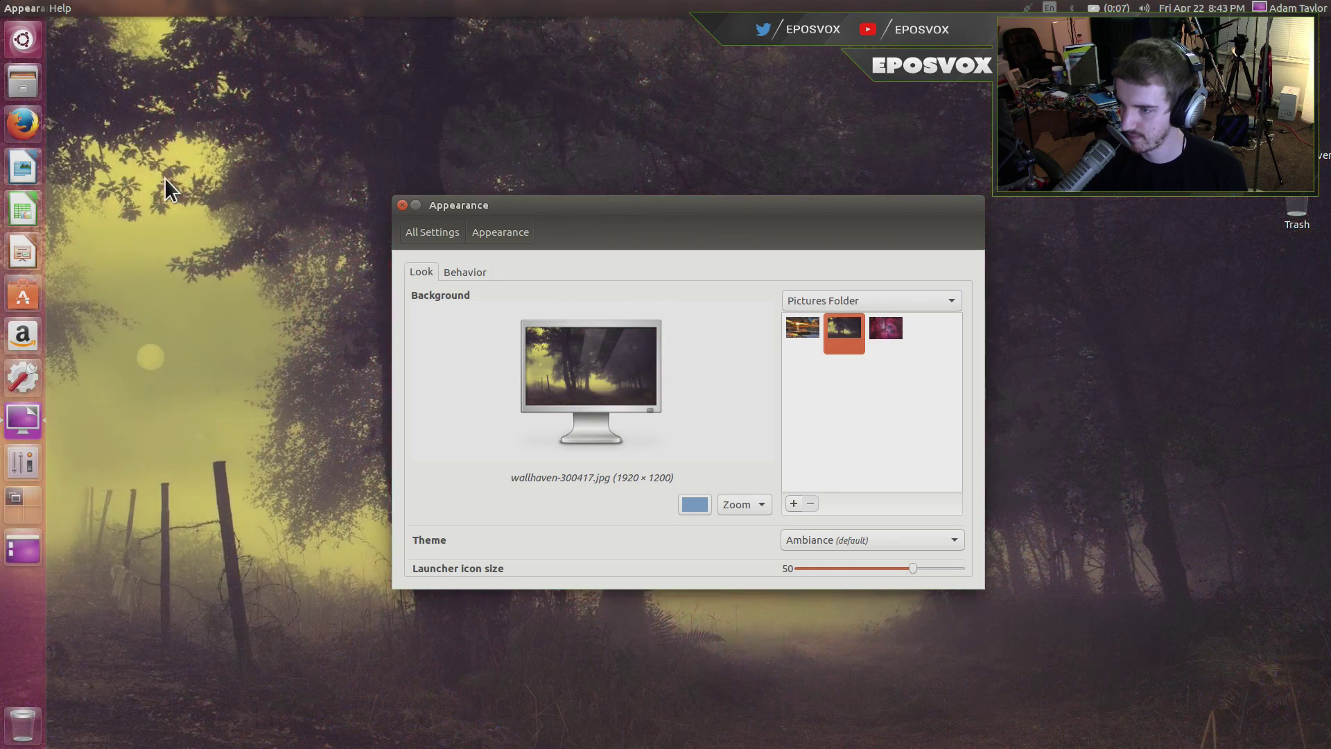
pyautogui.click(400, 204)
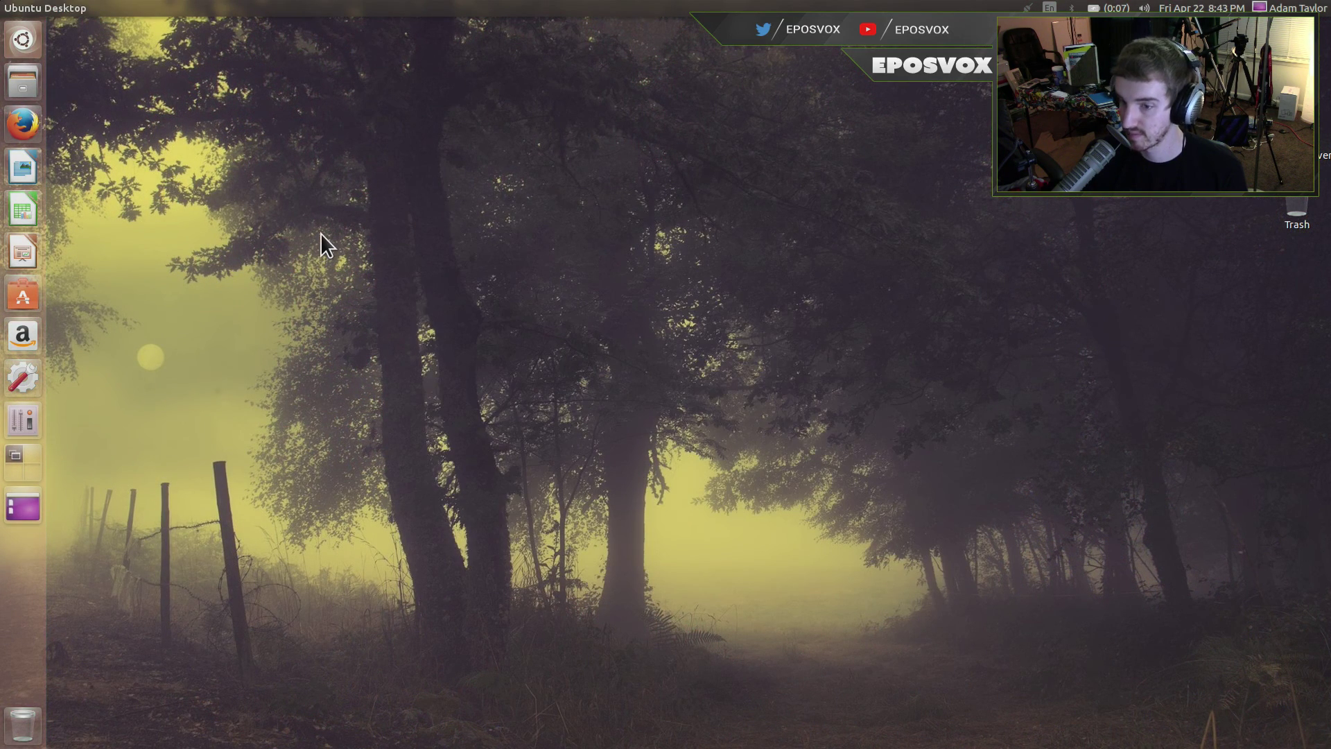